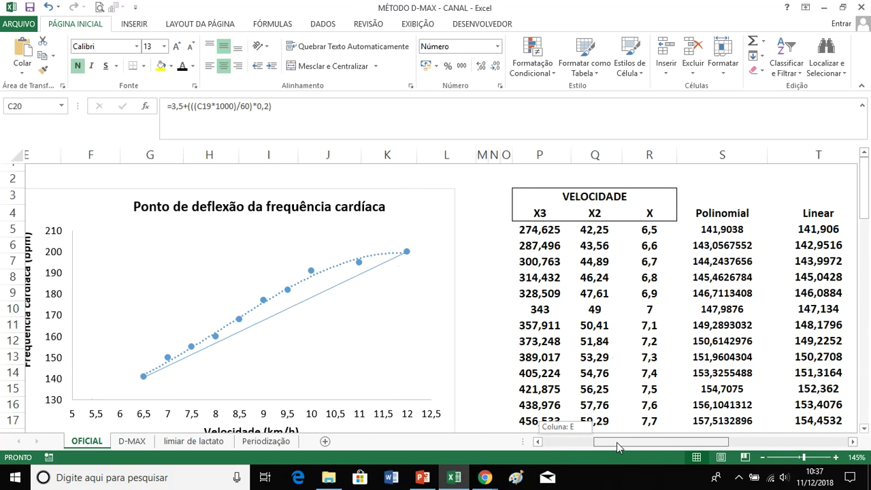
Step: Examine the velocity column X of the VELOCIDADE table from its first value, 6,5, to its last, 12
drag(616, 443, 652, 441)
click(234, 281)
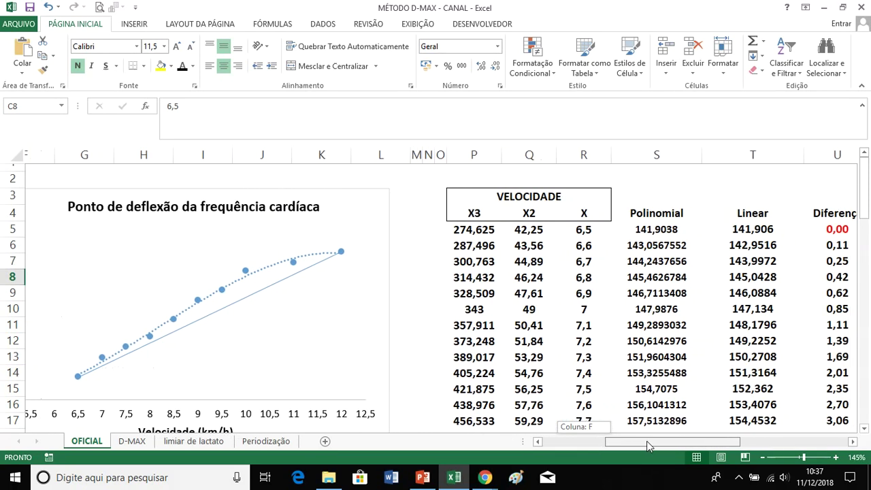
click(551, 232)
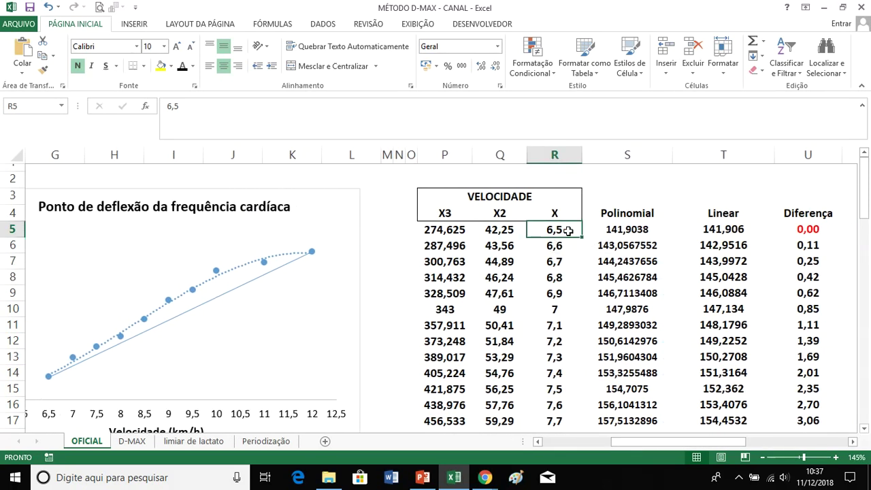
scroll(569, 233, down, 12)
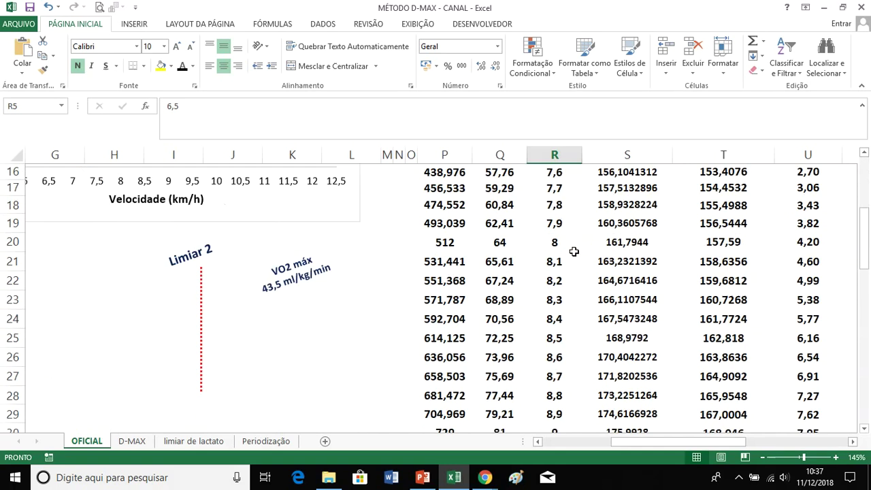
scroll(575, 351, down, 5)
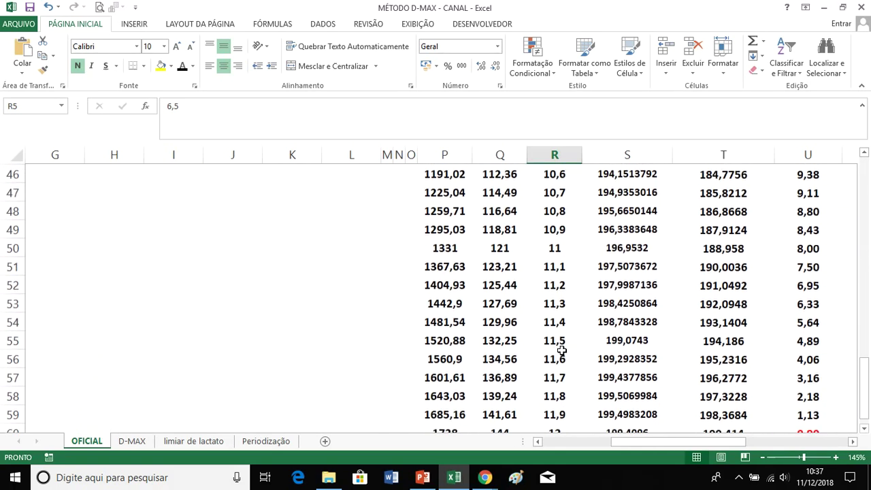
click(548, 269)
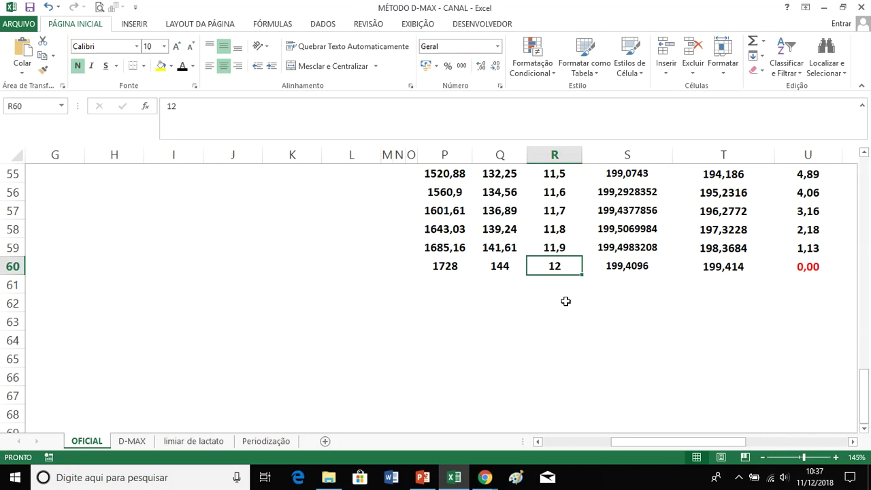
scroll(605, 280, up, 15)
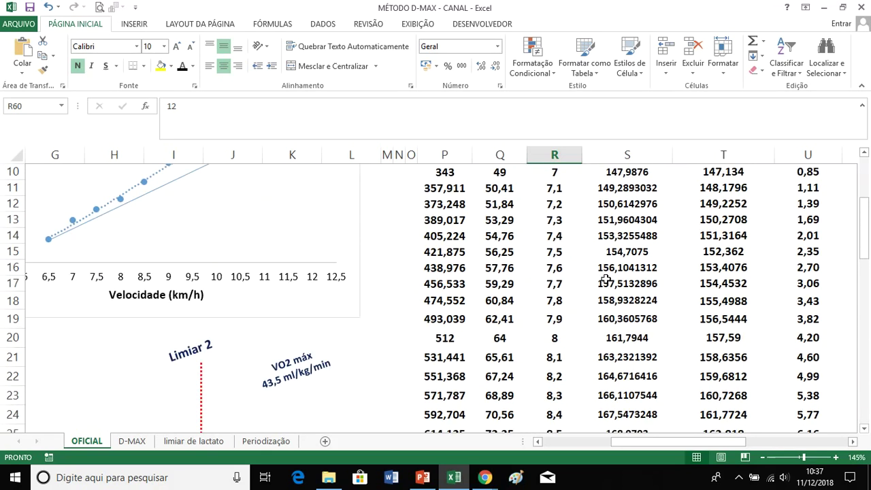
scroll(595, 278, up, 3)
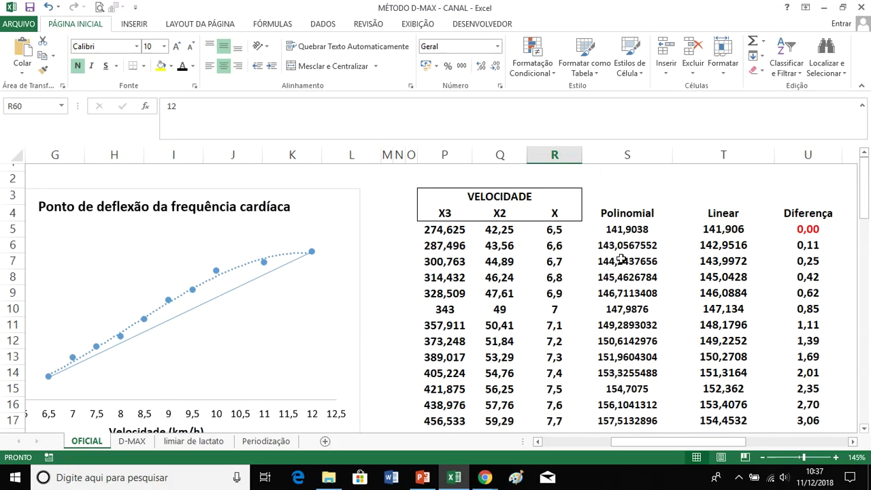
Step: Check the row 5 formulas for Diferença, Polinomial and Linear, and view the heart rate deflection chart
click(821, 226)
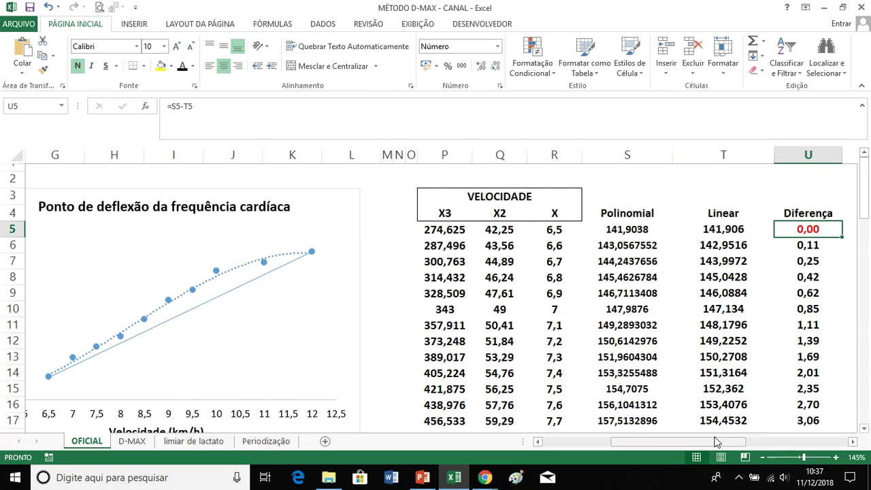
click(646, 230)
click(725, 229)
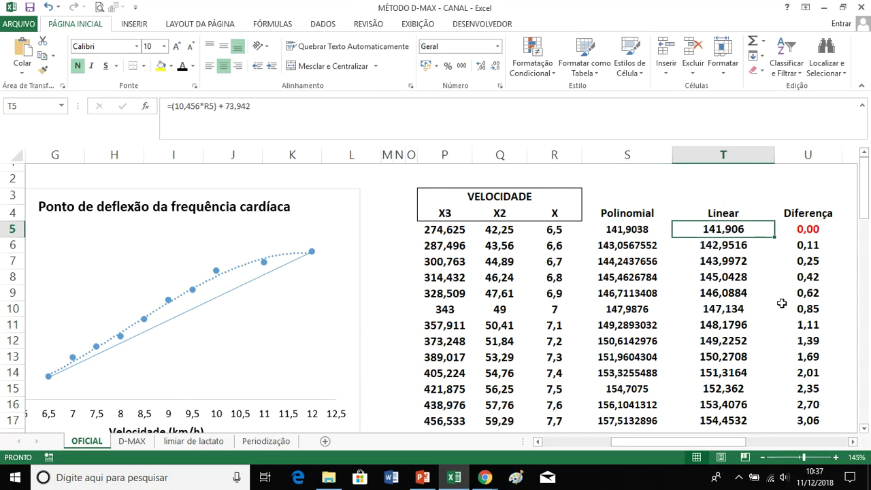
drag(661, 441, 614, 441)
scroll(467, 345, down, 1)
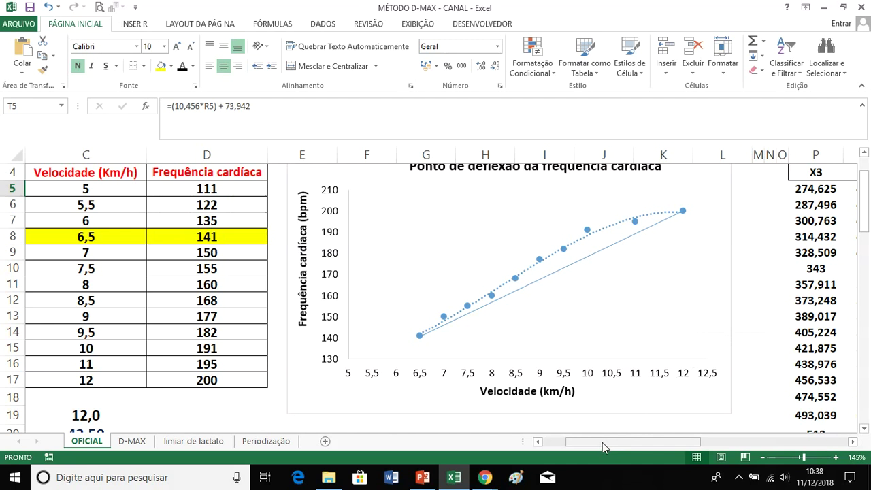
Step: Compare several velocities in column X with their Diferença values in the upper part of the table, through row 14
drag(600, 445, 648, 441)
click(563, 206)
click(781, 206)
click(558, 239)
click(816, 237)
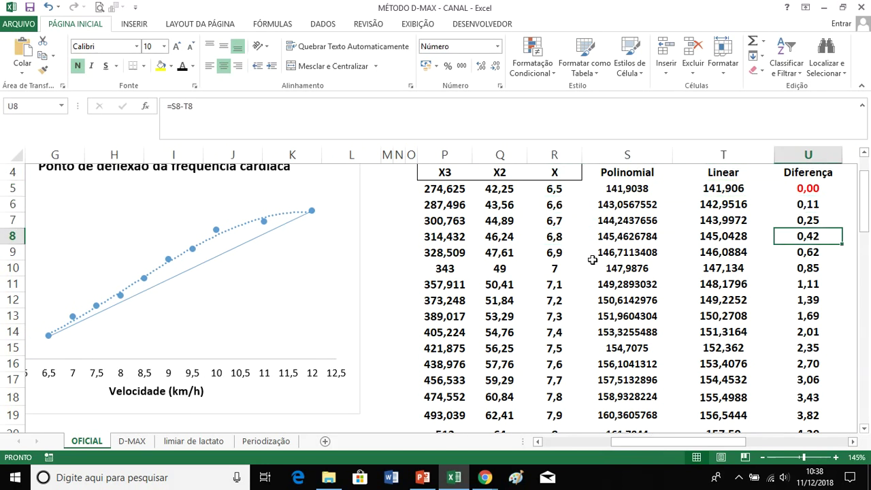
click(562, 256)
click(796, 254)
click(577, 281)
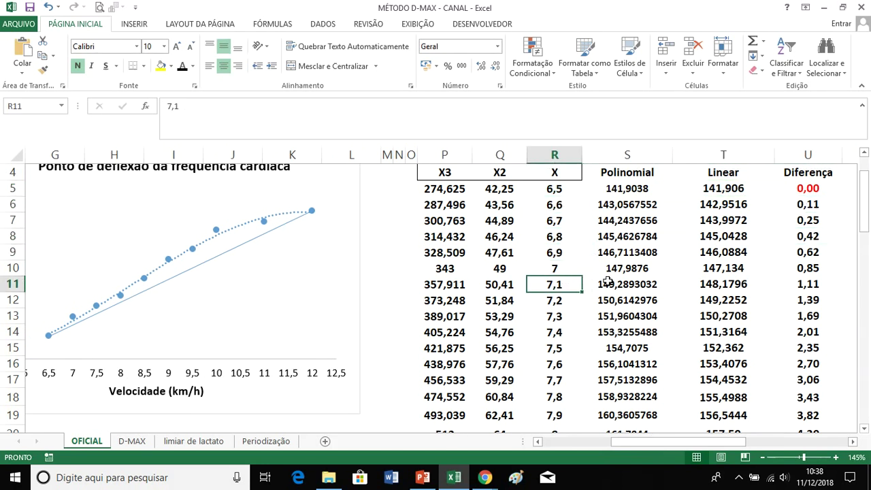
click(806, 283)
click(559, 332)
click(803, 329)
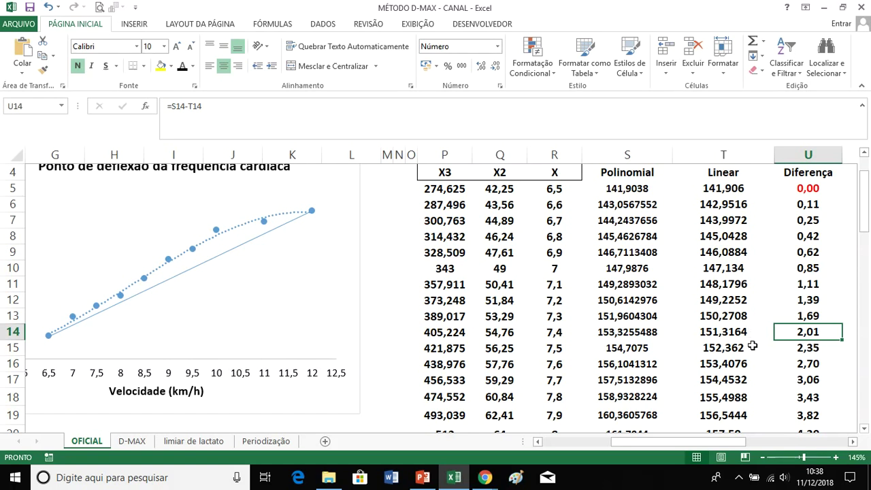
Step: Go down the Diferença column from row 14 to find where the difference peaks
key(Down)
key(Down)
key(Down)
key(Down)
key(Down)
key(Down)
key(Down)
key(Down)
key(Down)
key(Down)
key(Down)
key(Down)
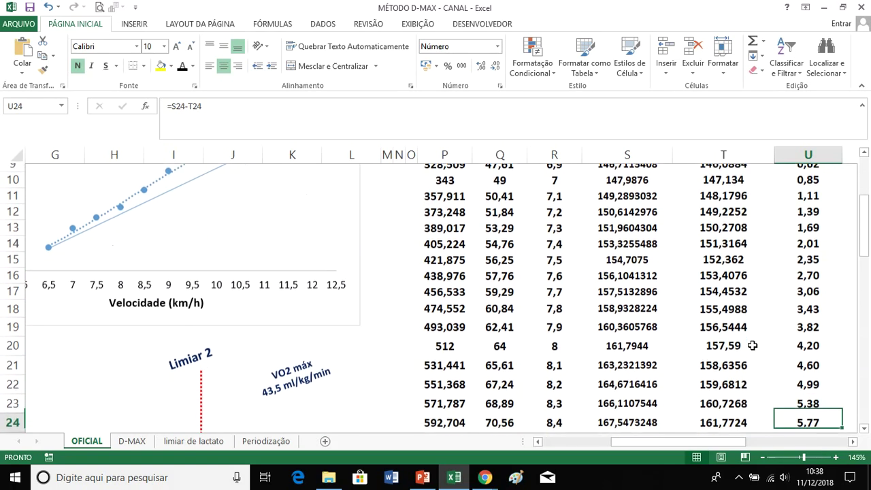
key(Down)
key(Down)
key(Down)
key(Down)
key(Down)
key(Down)
key(Down)
key(Down)
key(Down)
key(Down)
key(Down)
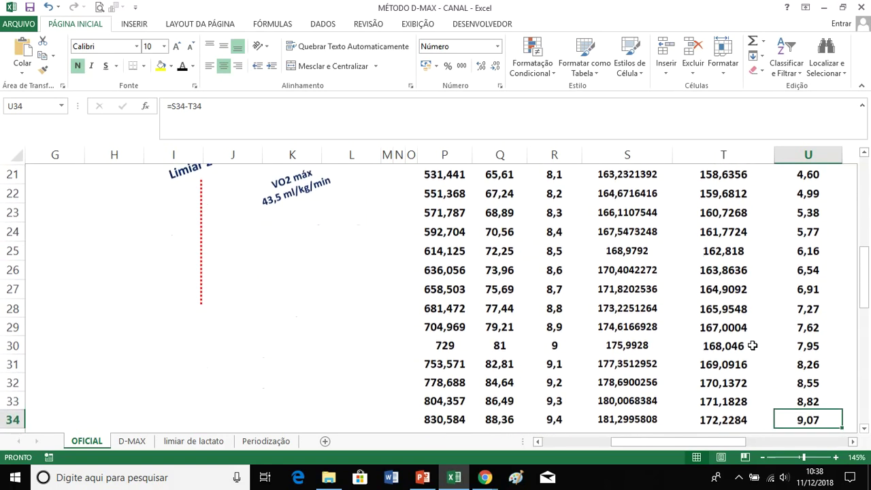
key(Up)
key(Down)
key(Down)
key(Down)
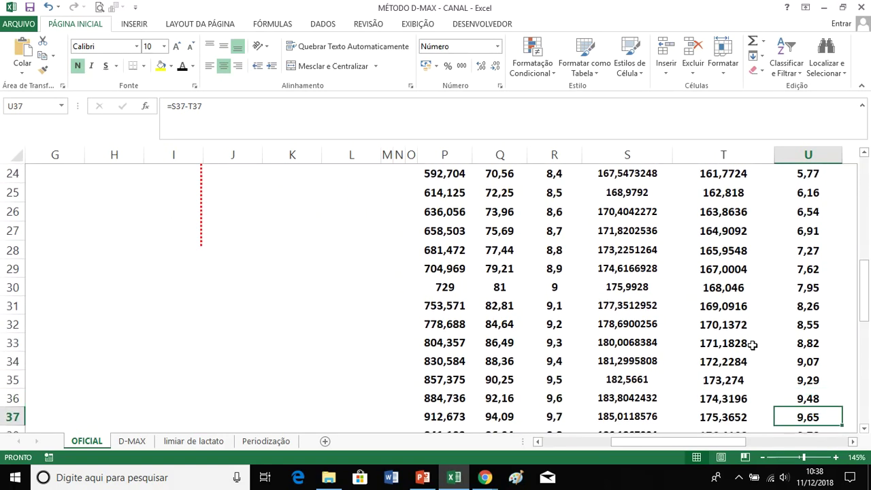
key(Down)
key(Down)
key(Down)
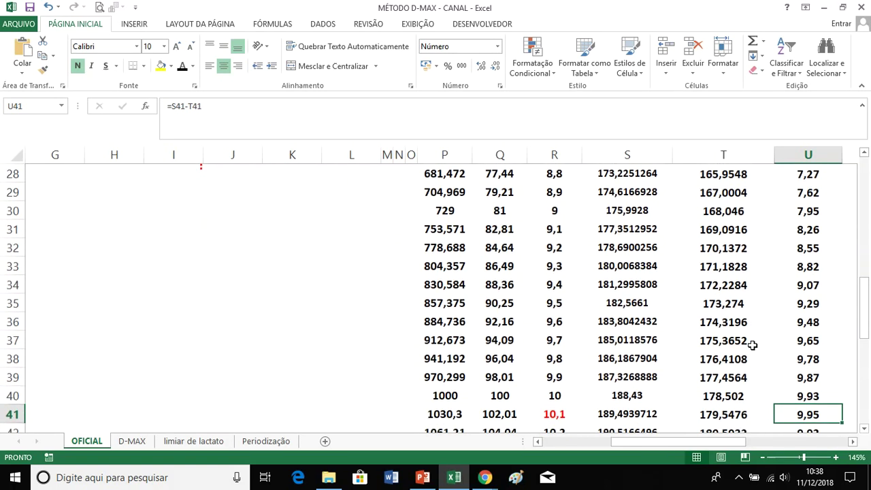
key(Up)
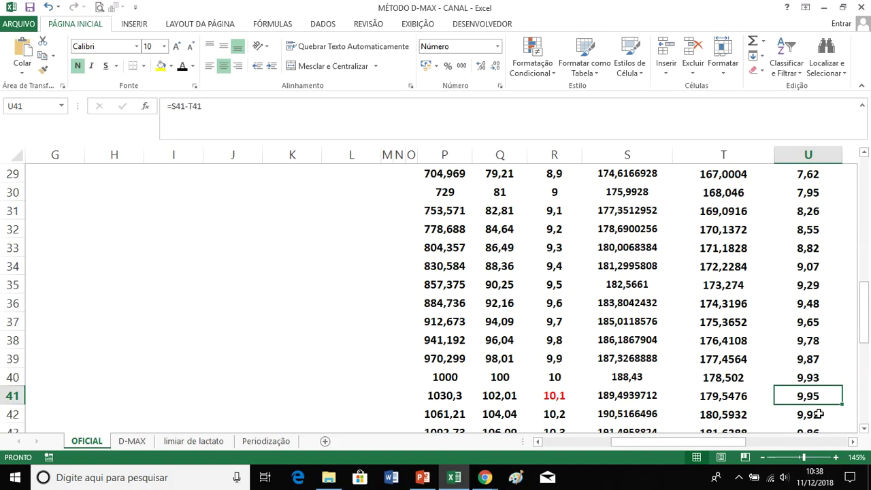
Step: Check the remaining Diferença values below row 41 down to the last row, velocity 12
key(Down)
key(Down)
key(Down)
key(Down)
key(Down)
key(Down)
key(Down)
key(Down)
key(Down)
key(Down)
key(Down)
key(Down)
key(Down)
key(Down)
key(Down)
key(Down)
key(Down)
key(Down)
key(Down)
key(Down)
key(Down)
key(Up)
key(Up)
key(Up)
key(Up)
key(Up)
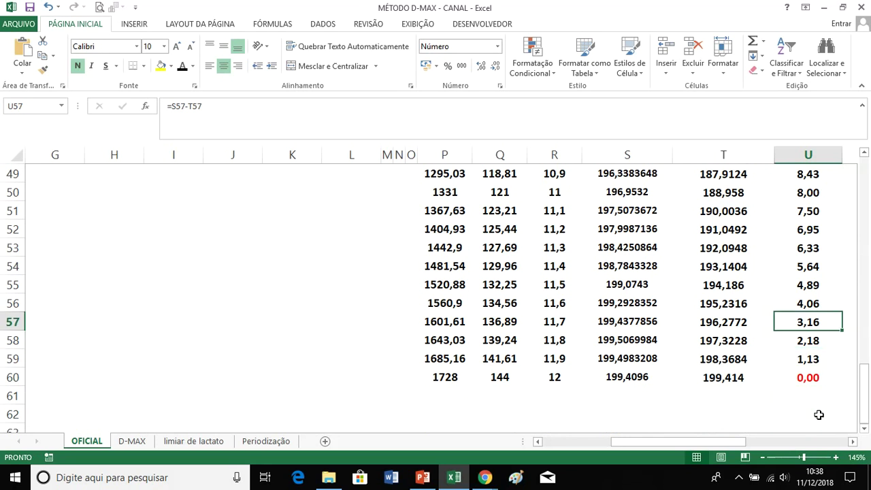
key(Down)
key(Down)
key(Down)
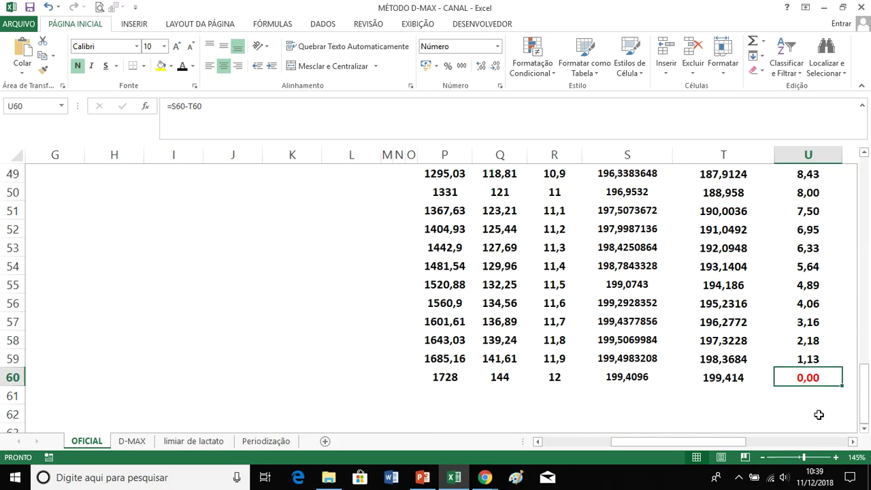
Step: Set the font colour of the largest Diferença value, in cell U41, to red
key(Up)
key(Up)
key(Up)
key(Up)
key(Up)
key(Up)
key(Up)
key(Up)
key(Up)
key(Up)
key(Up)
key(Up)
key(Up)
key(Up)
key(Up)
key(Up)
key(Up)
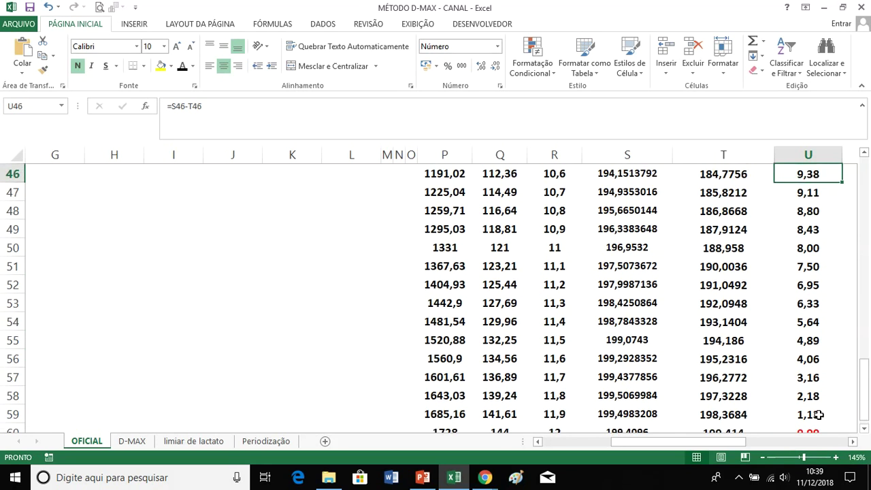
key(Up)
key(Up)
key(Up)
key(Down)
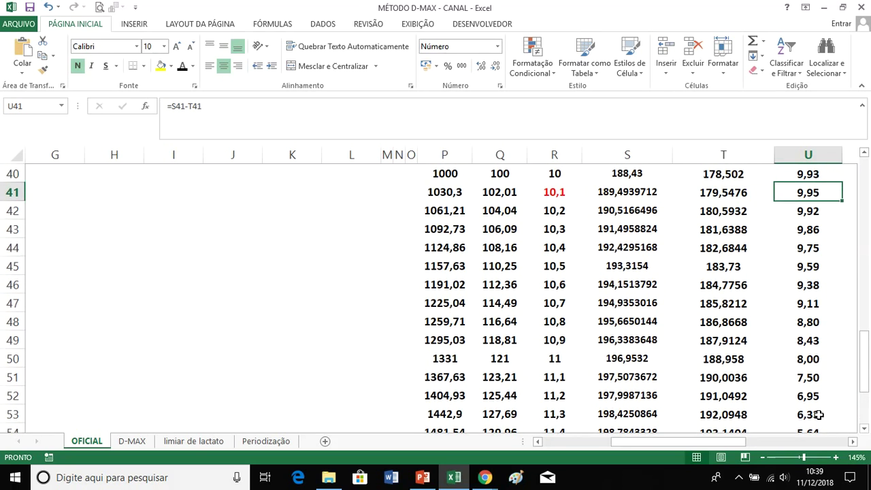
click(192, 66)
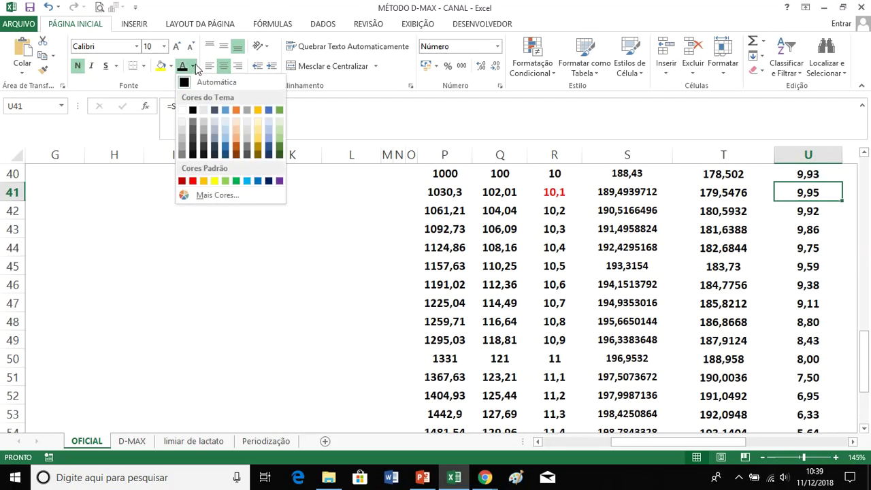
click(194, 180)
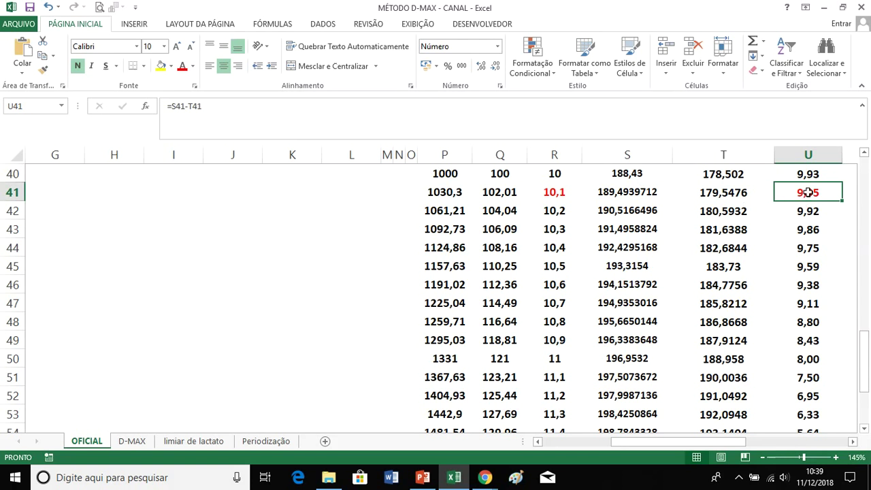
Step: Compare the velocity in R41 with the test speeds around 9,5 km/h in the Velocidade (Km/h) table
click(556, 193)
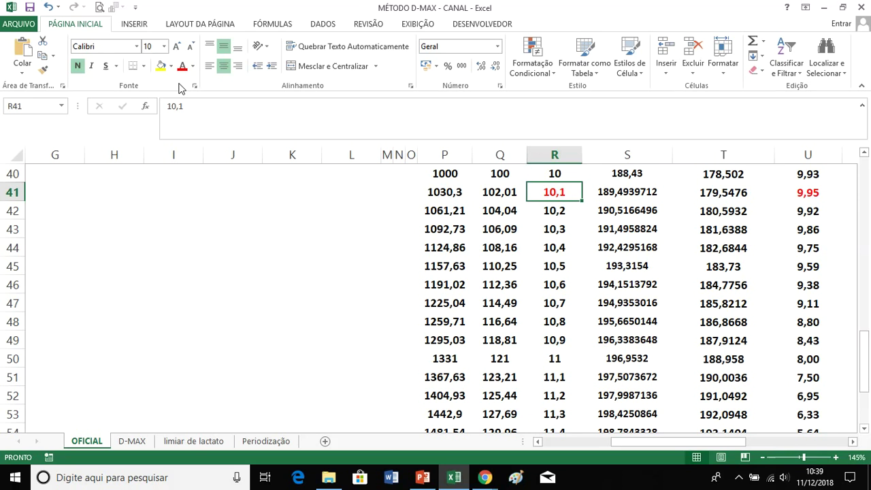
click(577, 440)
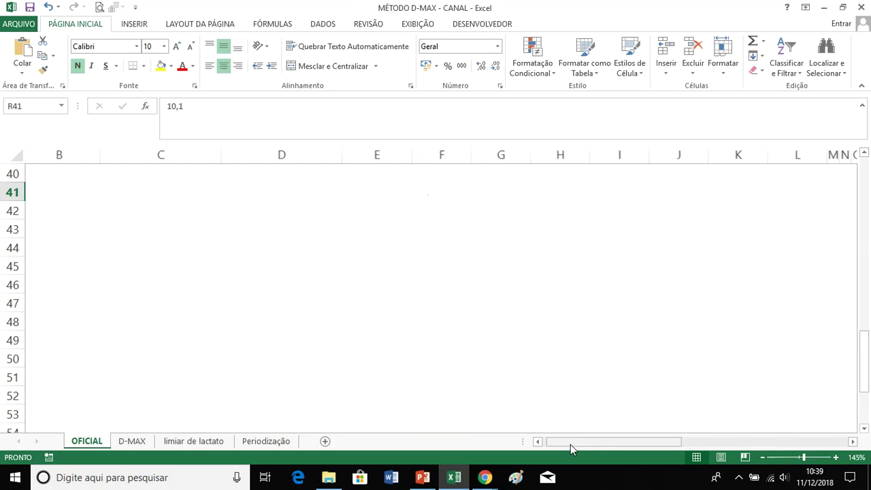
scroll(313, 286, up, 12)
scroll(197, 265, up, 1)
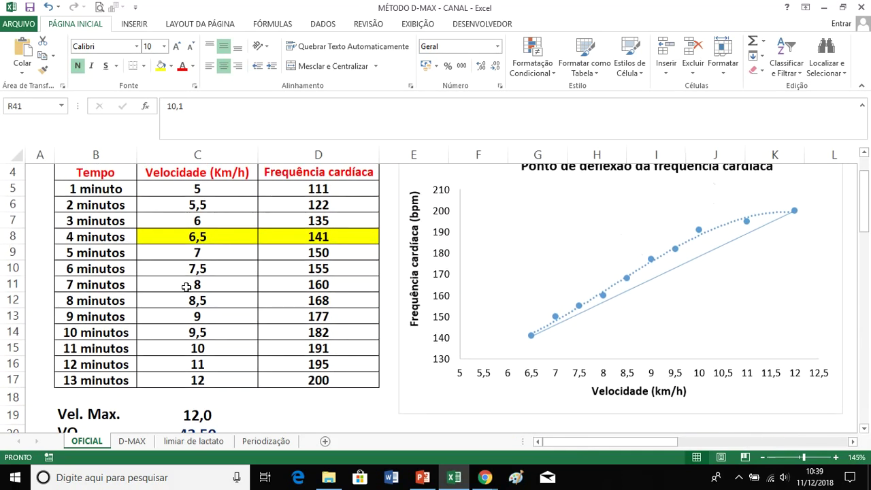
click(208, 336)
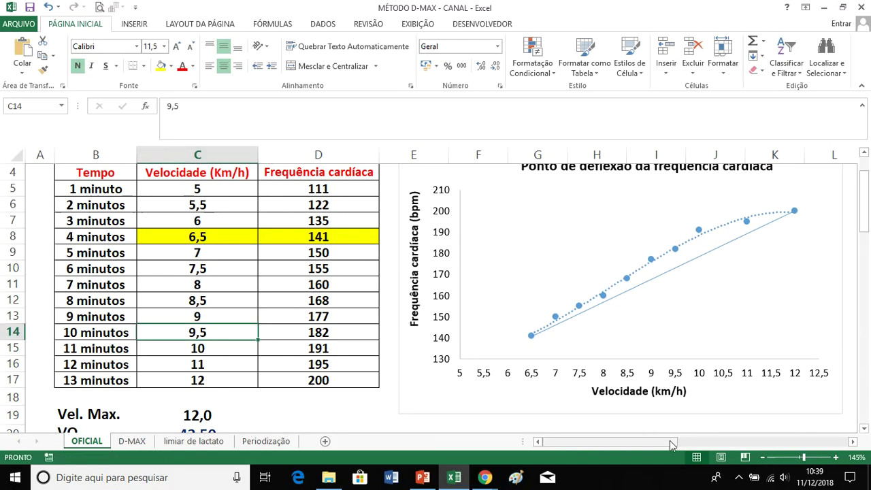
Step: Fill columns R to U yellow in the rows for velocities 9,5, 10 and 11 (rows 35, 40 and 50)
drag(633, 443, 729, 441)
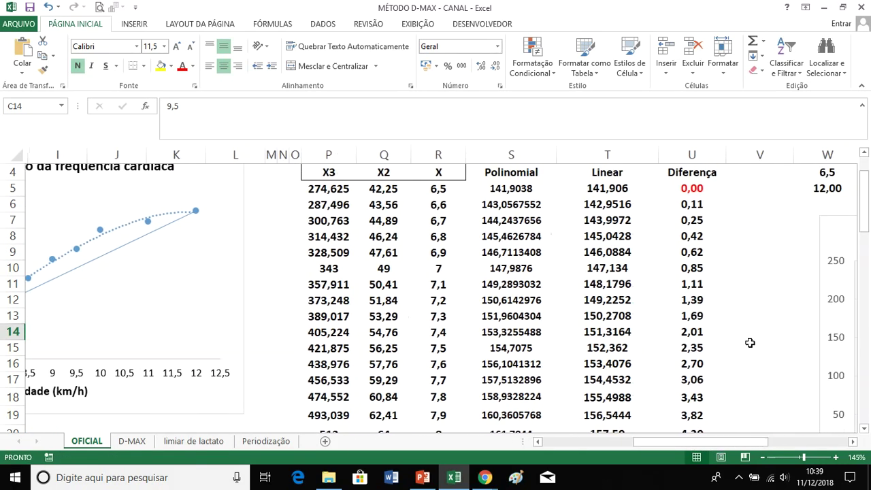
scroll(746, 343, down, 12)
scroll(741, 313, up, 1)
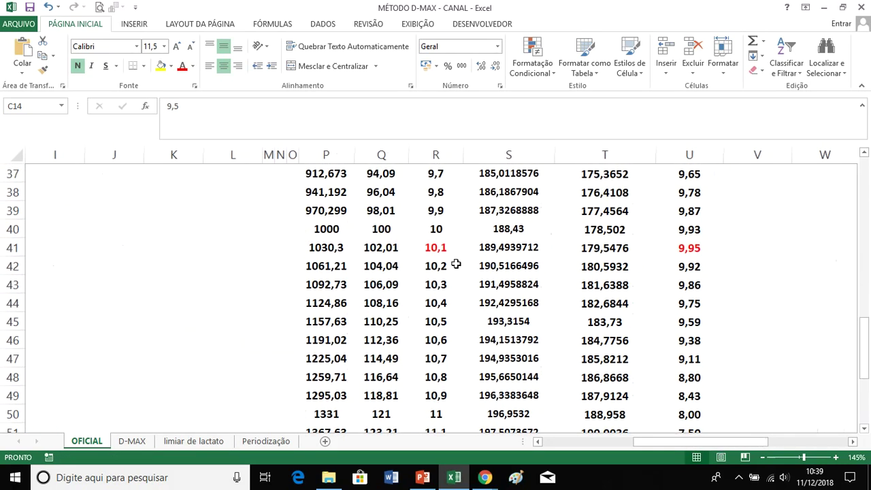
click(433, 235)
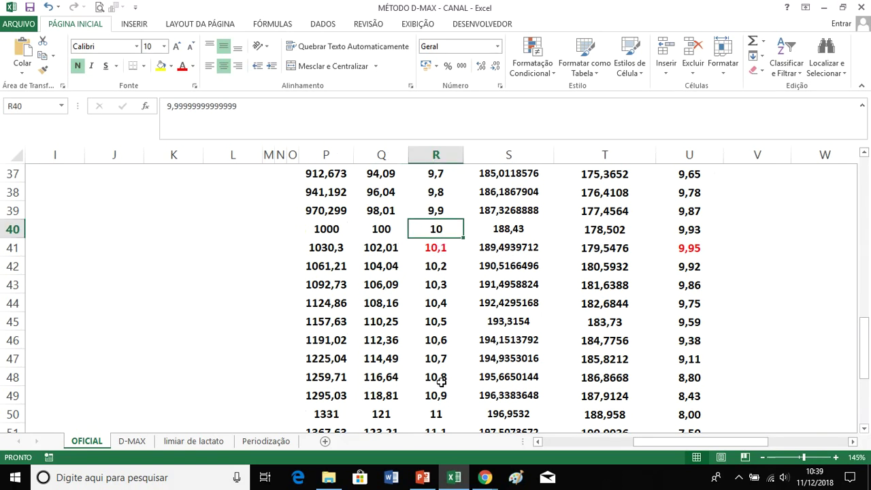
click(444, 410)
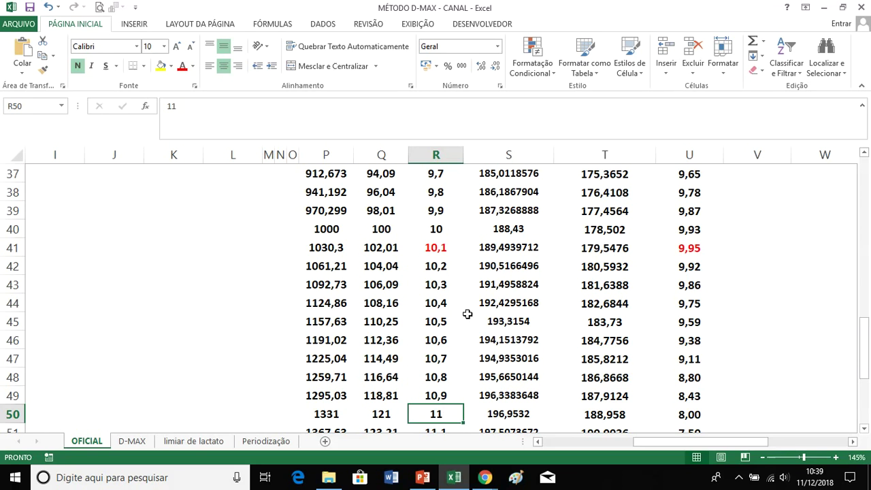
drag(437, 230, 680, 228)
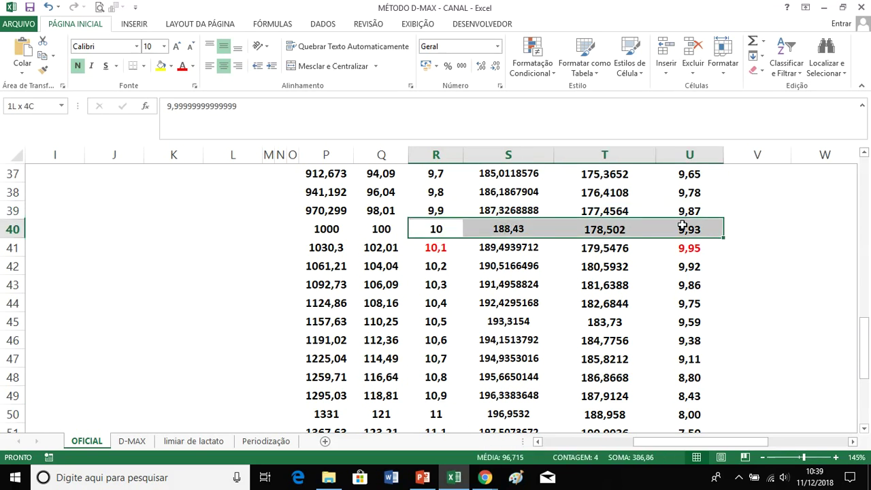
drag(440, 412, 667, 411)
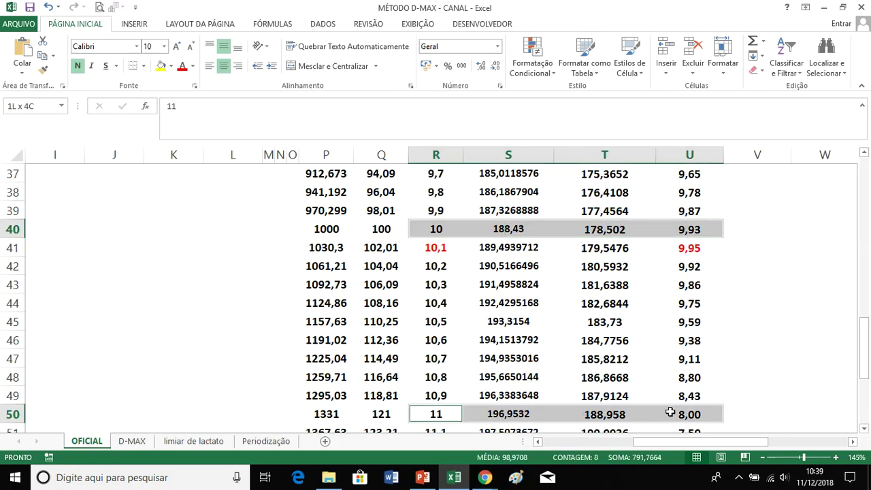
scroll(452, 236, up, 2)
drag(428, 250, 661, 247)
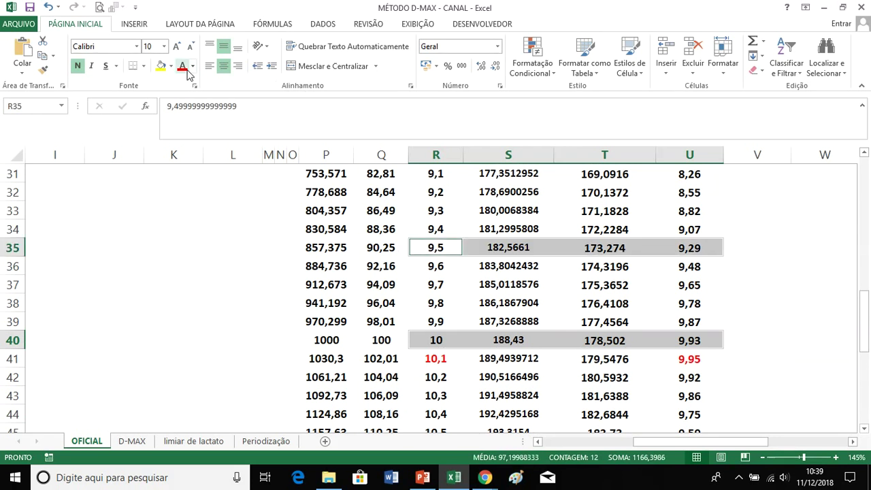
click(161, 66)
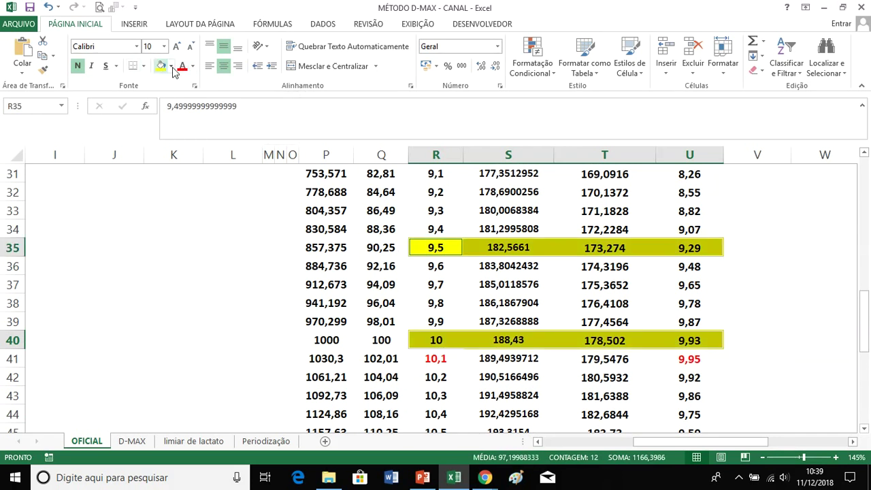
Step: Compare the Diferença values of the yellow rows with the peak in U41 and its velocity in R41
scroll(669, 254, down, 1)
click(693, 198)
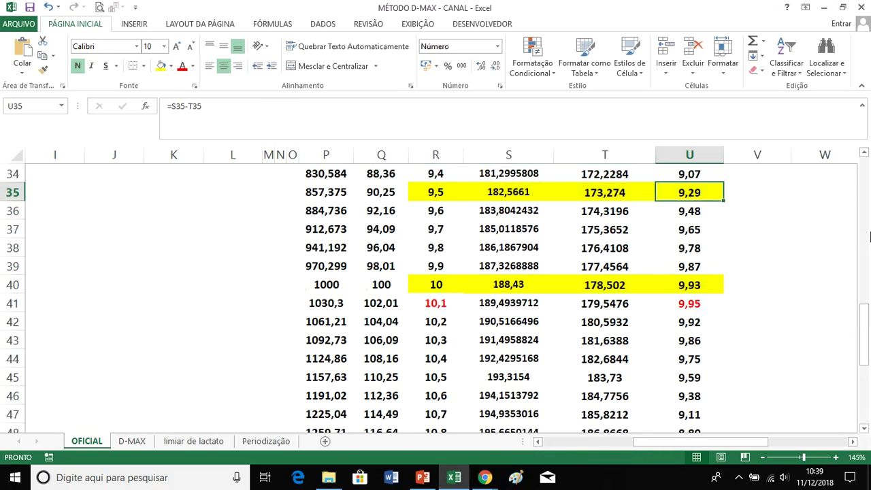
click(710, 286)
scroll(762, 257, down, 2)
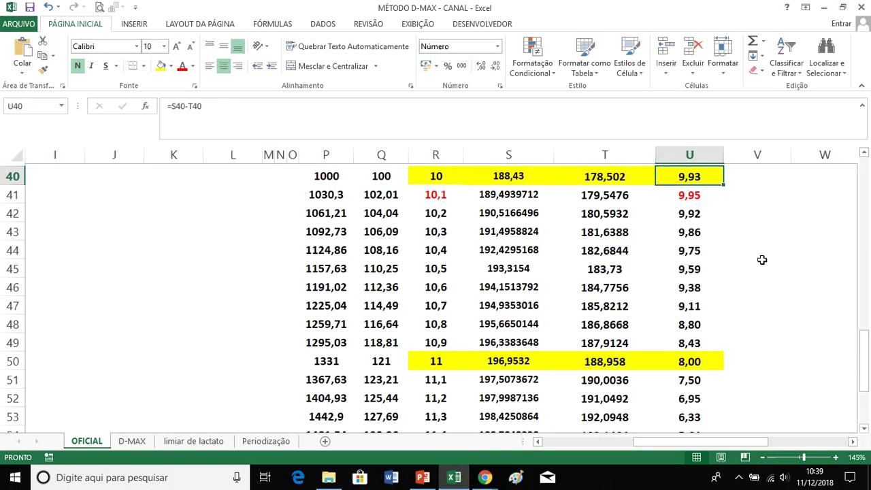
scroll(706, 299, up, 1)
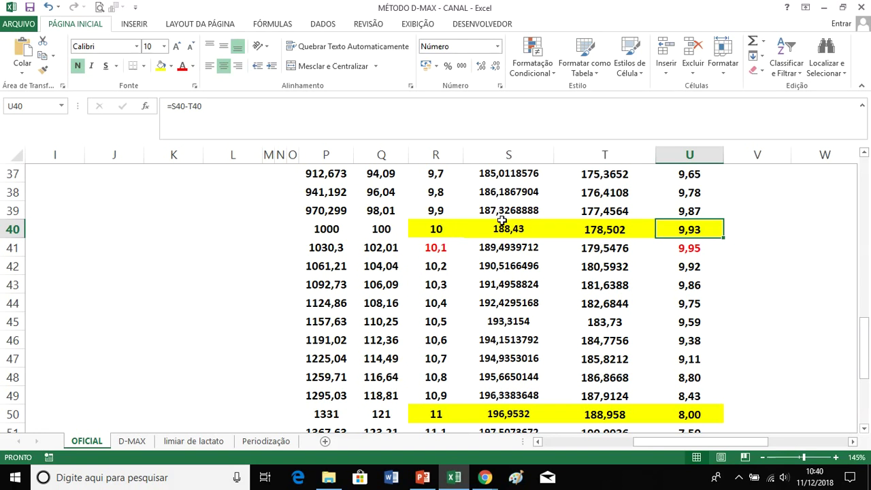
click(680, 248)
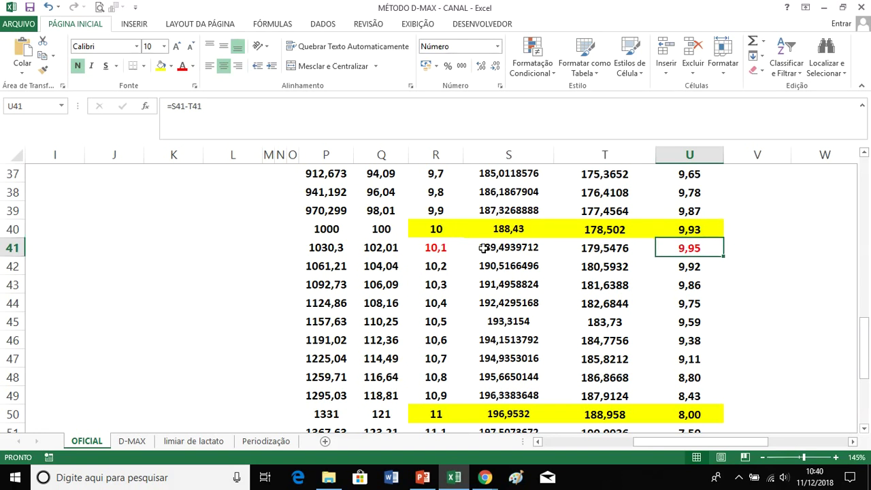
click(435, 249)
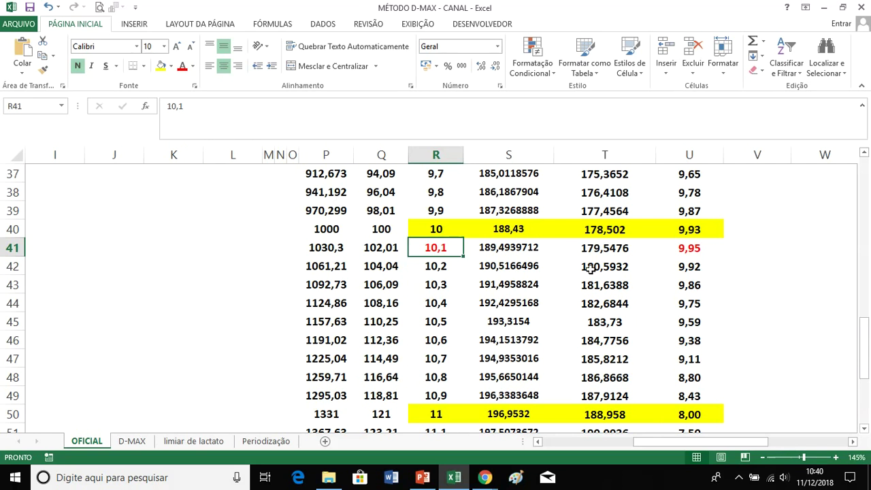
Step: Move the Limiar 2 label, VO2 máx label and red dotted line together onto the chart, with the line at about 10,1 km/h
scroll(599, 341, up, 8)
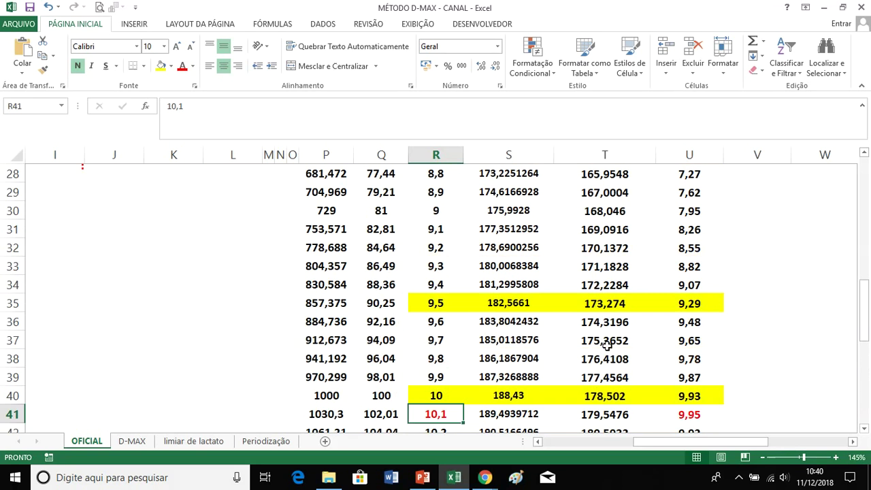
drag(685, 442, 624, 443)
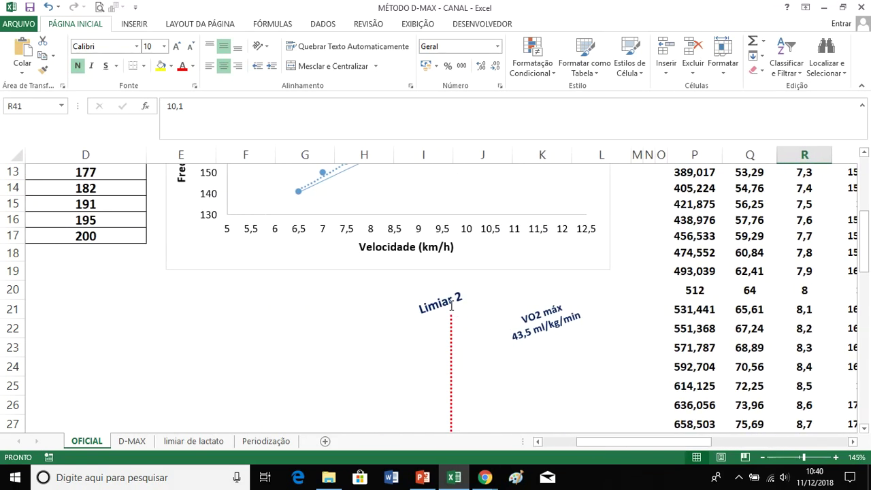
click(452, 306)
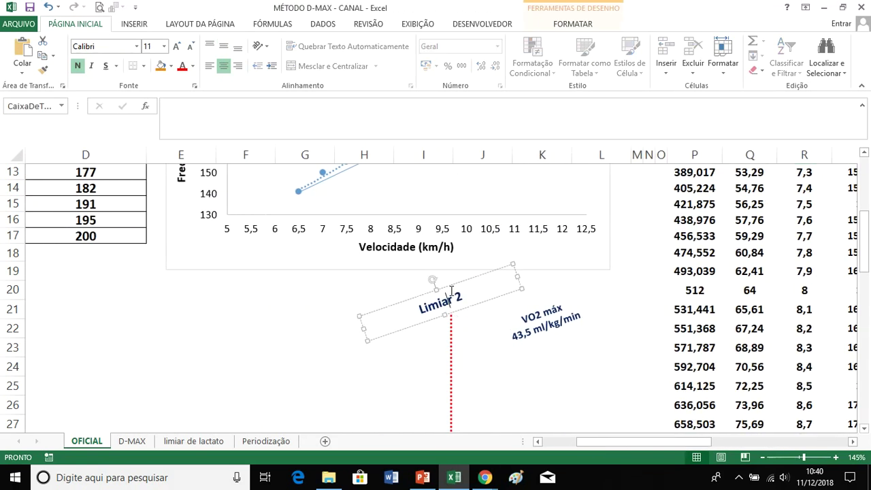
shift+click(548, 313)
shift+click(454, 353)
scroll(494, 302, up, 1)
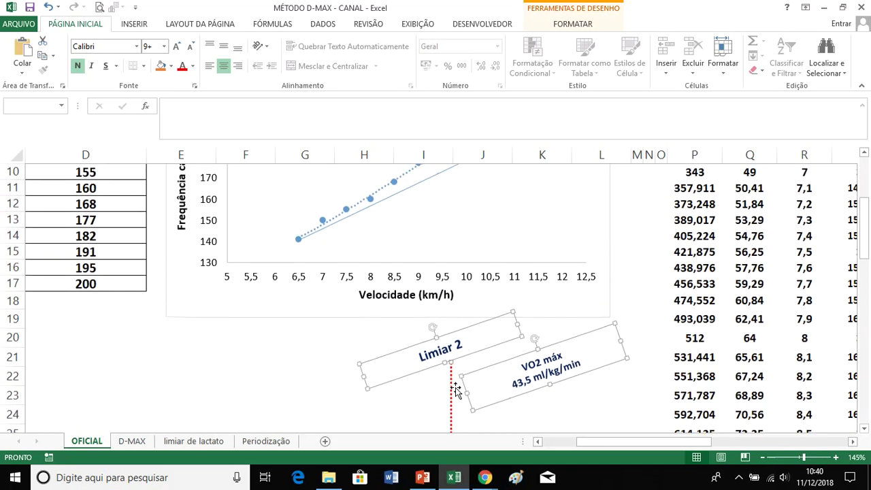
drag(451, 389, 441, 233)
scroll(441, 286, up, 2)
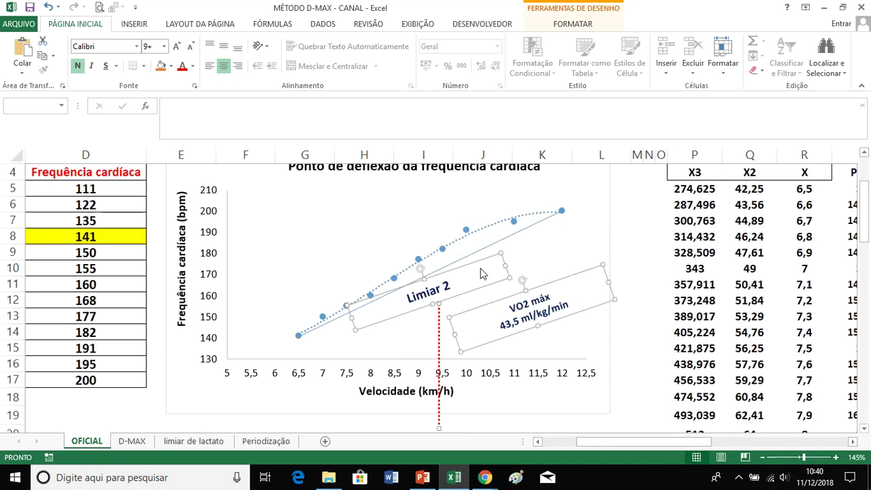
drag(440, 333, 471, 264)
drag(471, 265, 469, 262)
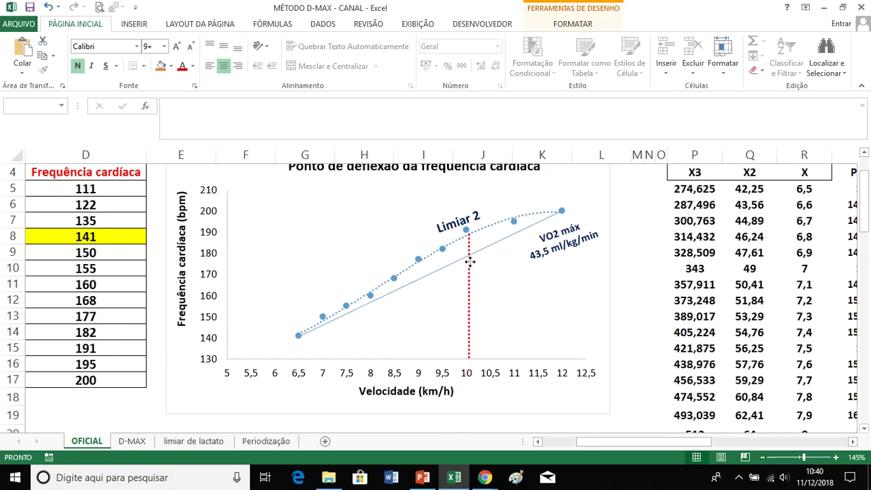
click(646, 283)
scroll(531, 249, up, 1)
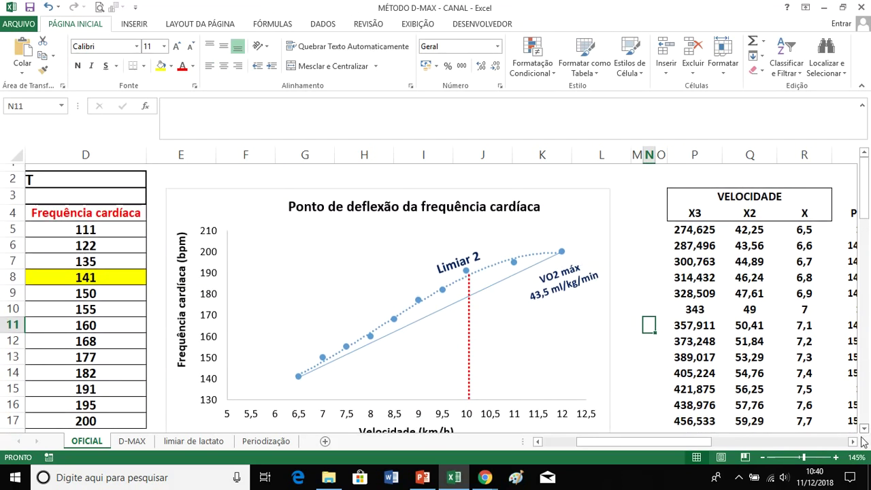
scroll(863, 429, down, 1)
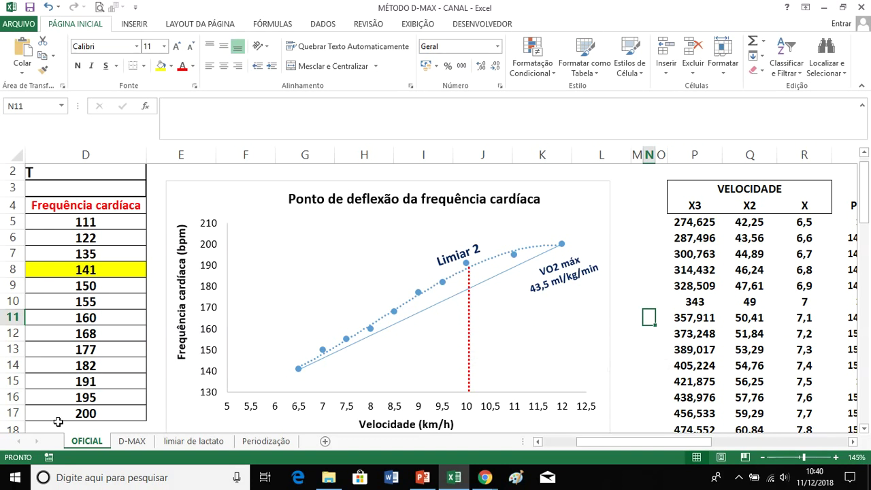
Step: Set the font colour of the 11 minutos row (B15:D15) in the CONCONI TEST table to the standard purple
click(548, 285)
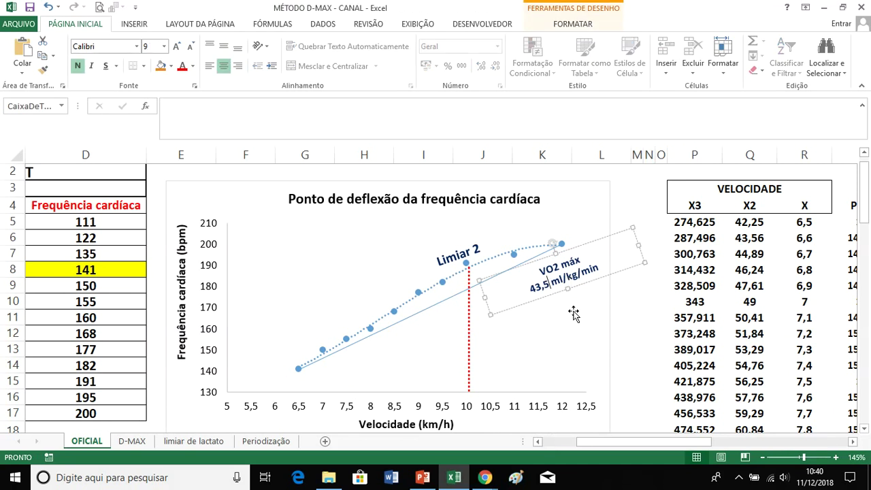
click(555, 444)
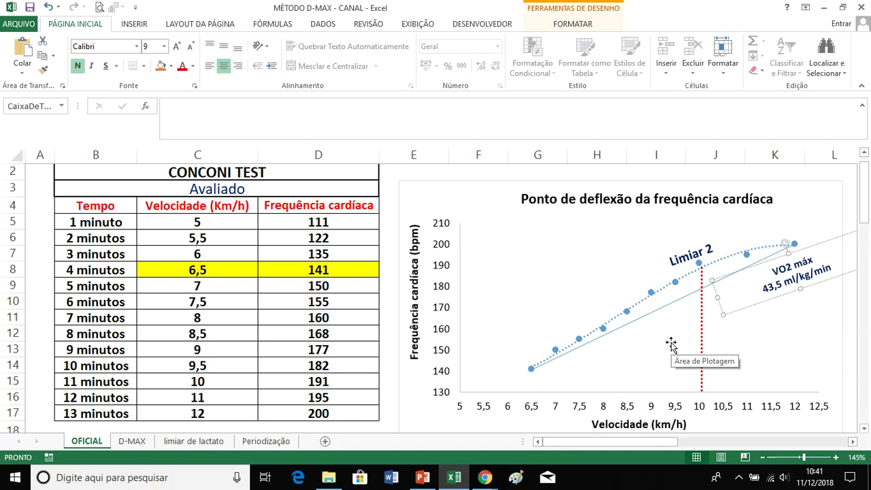
click(82, 379)
drag(94, 381, 218, 381)
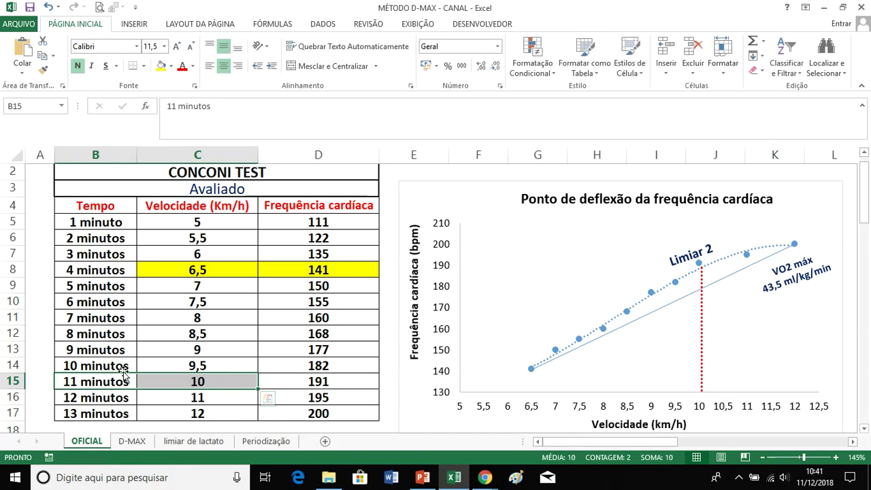
drag(121, 381, 299, 379)
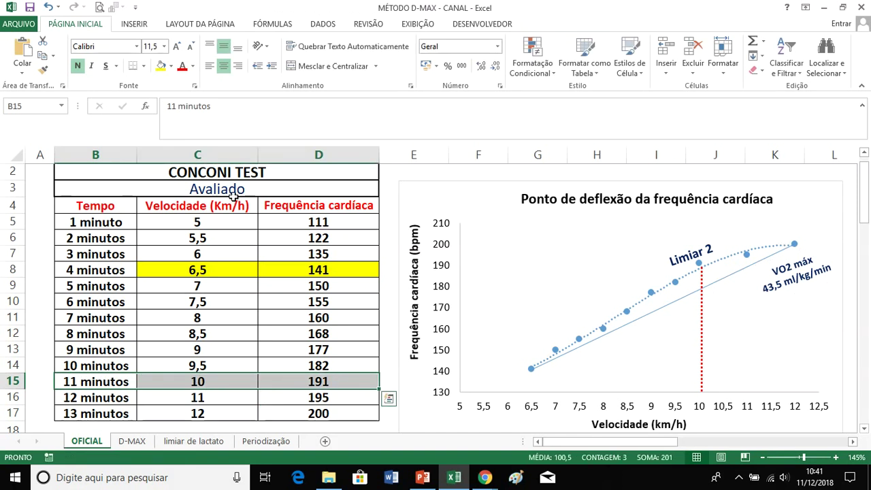
click(188, 67)
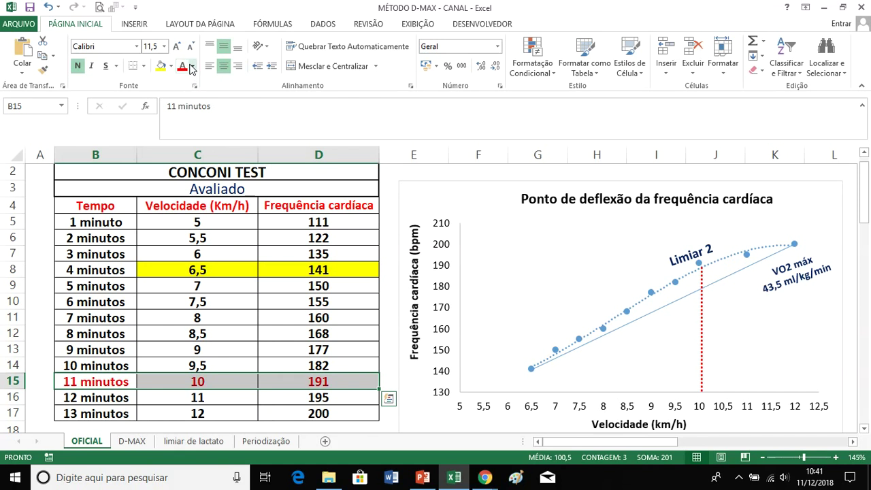
click(192, 66)
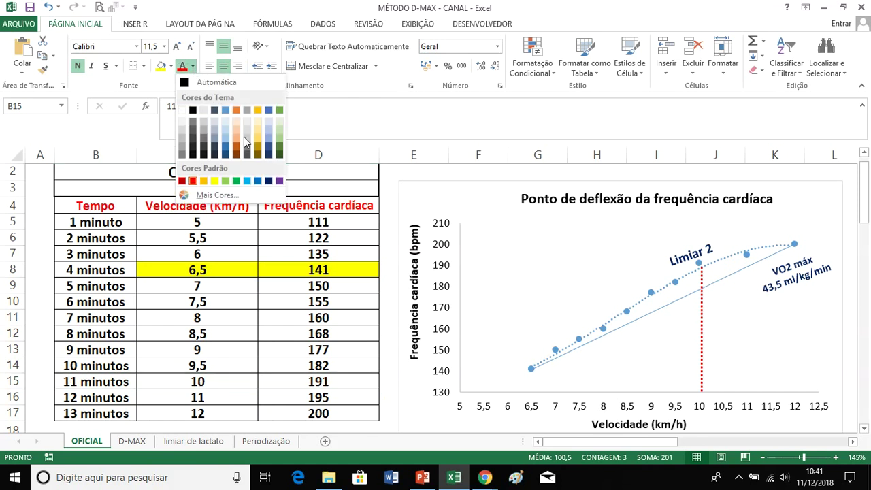
click(279, 181)
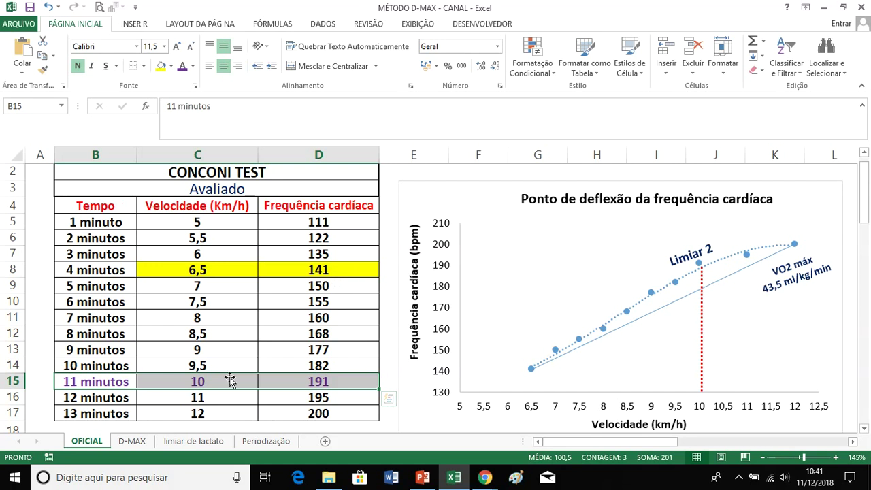
Step: Review the final test stage, the VO2 máx formula in C20 and the maximum velocity in C19 that it references
click(106, 408)
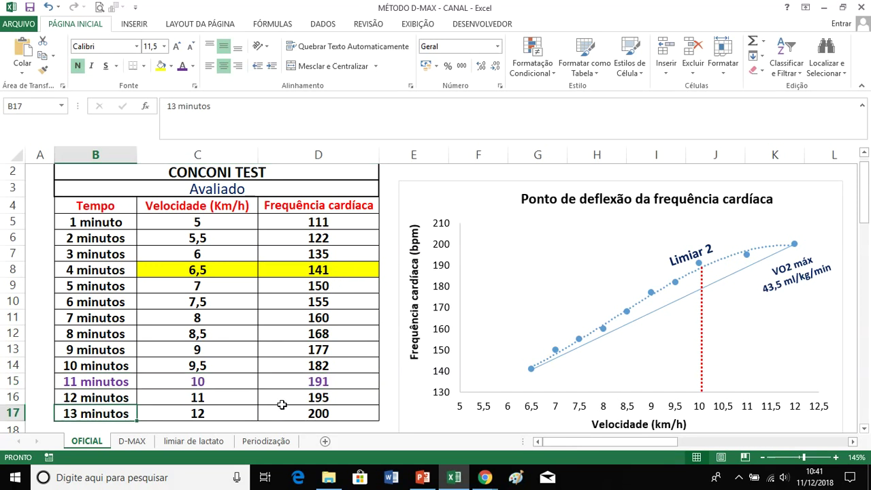
scroll(282, 405, down, 2)
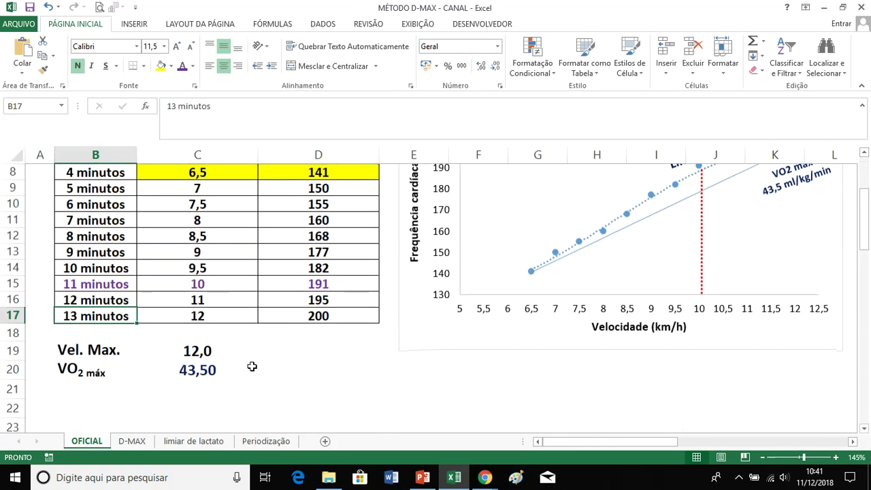
scroll(309, 289, up, 2)
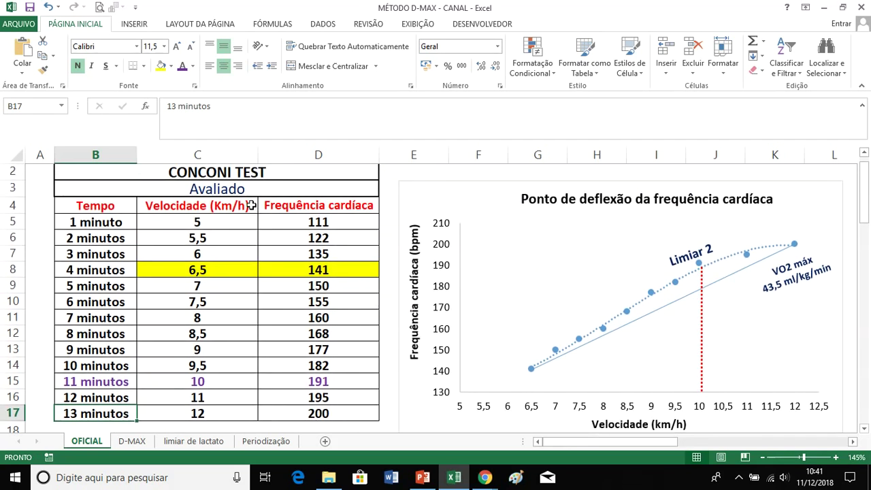
scroll(247, 193, down, 1)
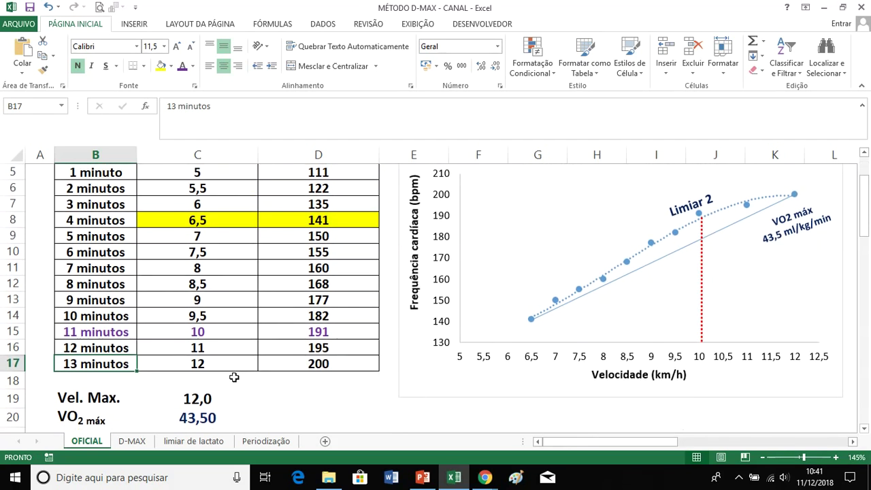
click(210, 417)
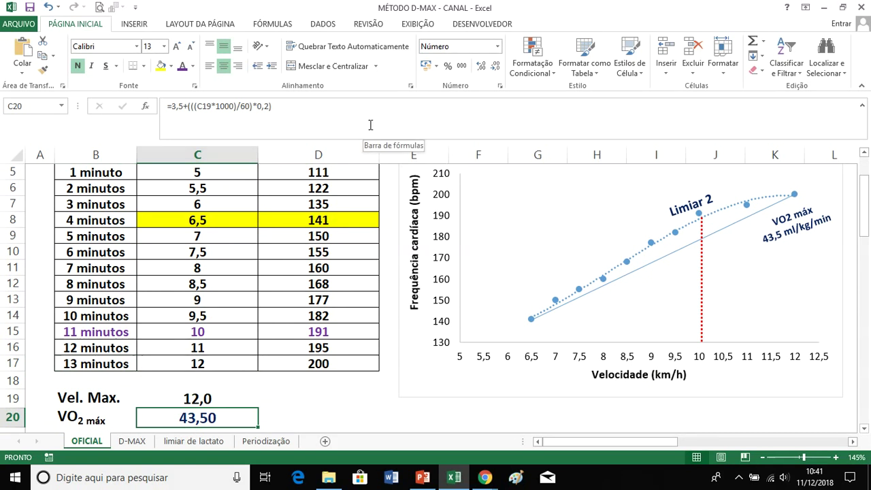
click(322, 115)
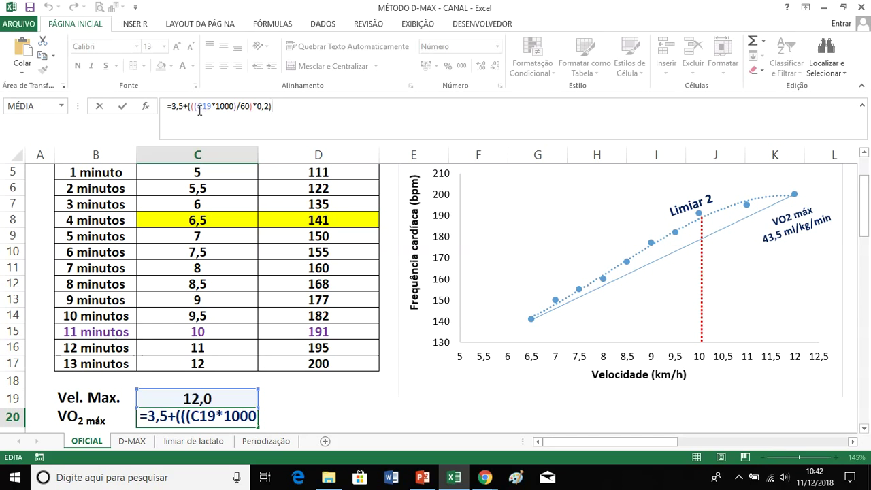
key(Return)
click(213, 378)
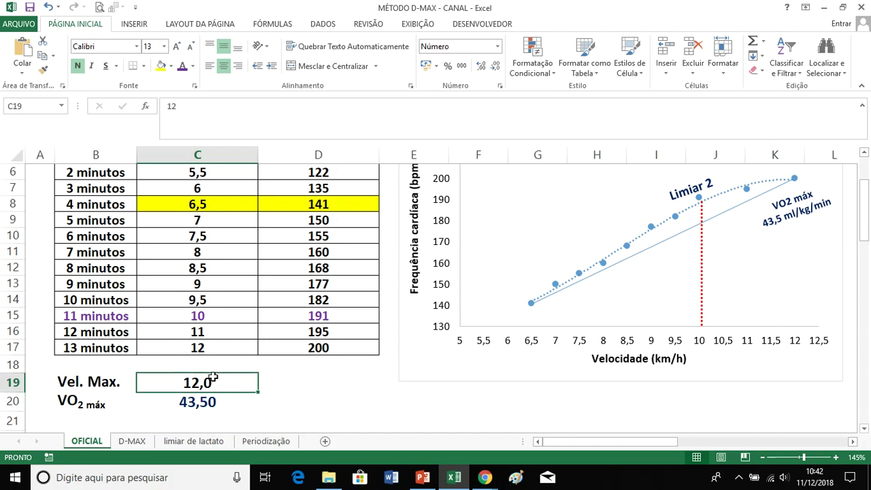
Step: Review the VO2 máx formula in C20 and how it uses the maximum velocity in C19
click(230, 399)
click(299, 110)
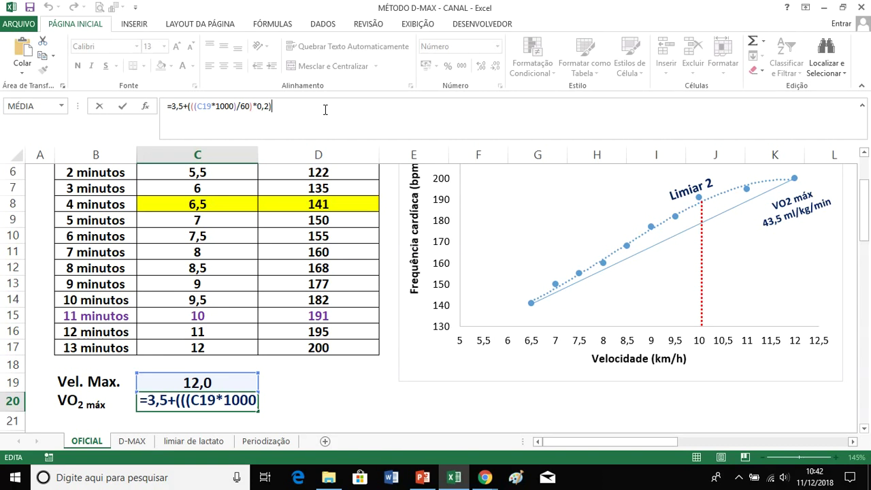
key(Return)
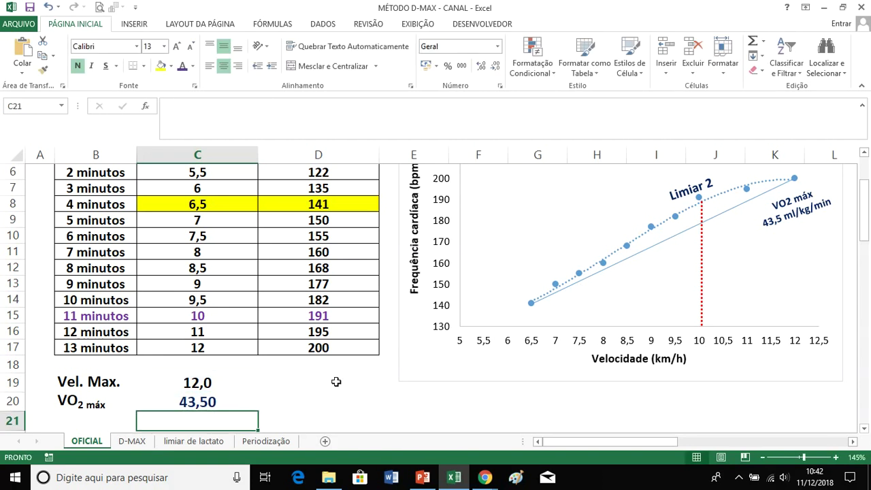
click(208, 403)
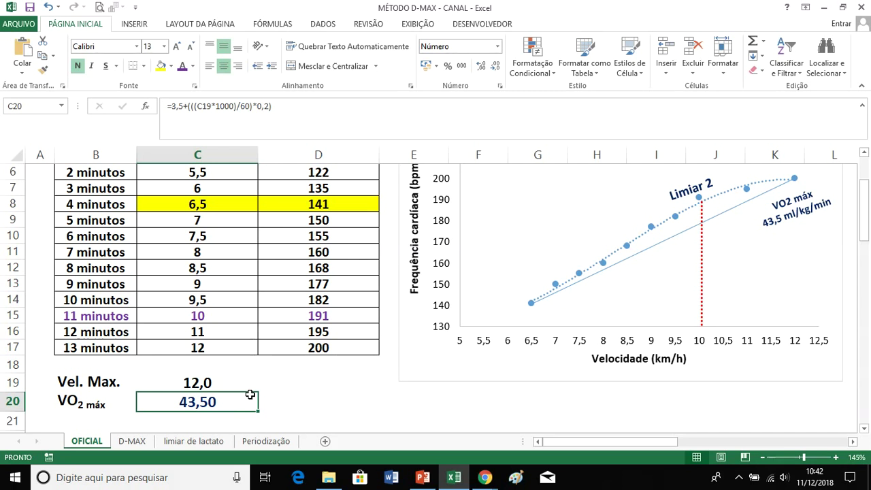
click(281, 386)
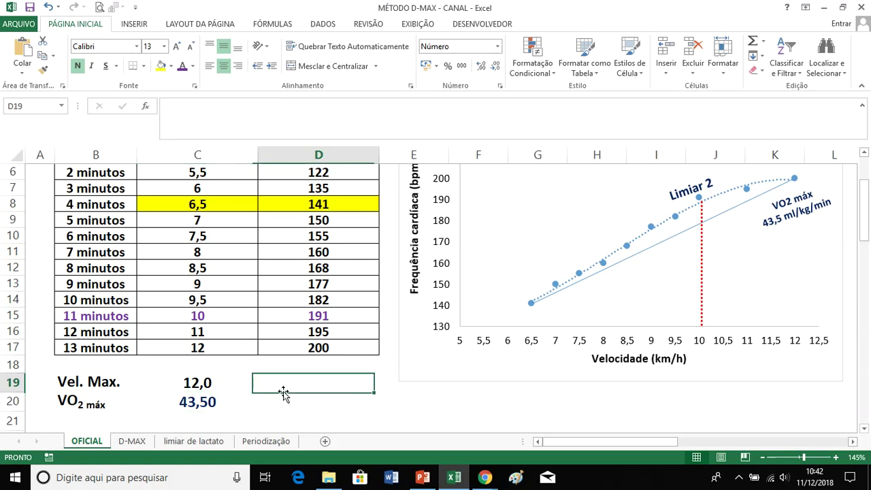
scroll(253, 355, up, 2)
scroll(253, 347, down, 2)
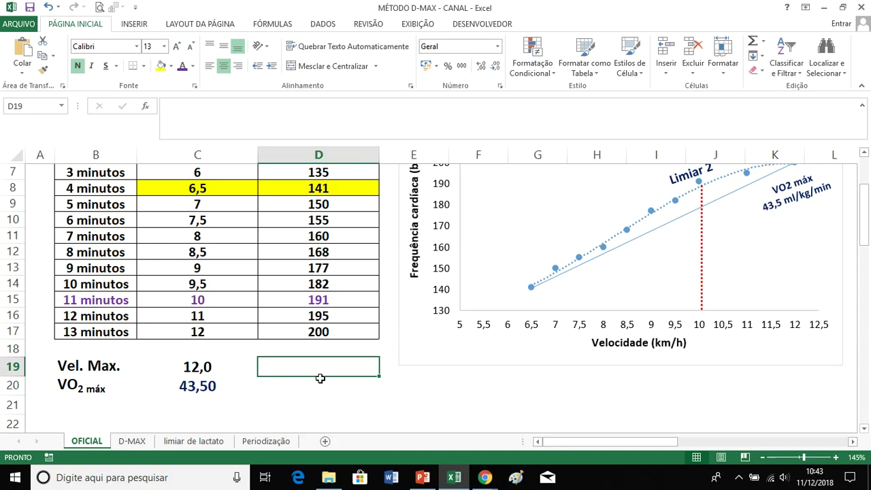
click(243, 382)
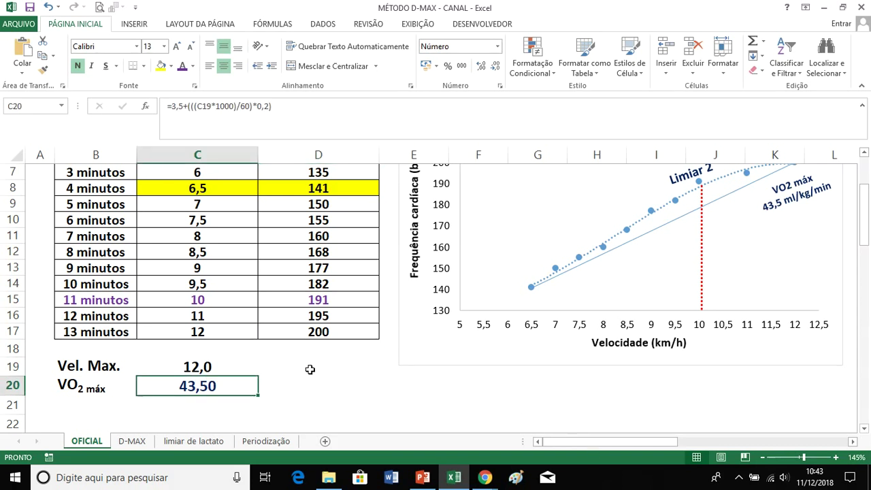
Step: Examine the Polinomial, linear and Diferença formulas for 10 km/h in row 40 and compare them with the peak difference in U41
drag(556, 443, 612, 440)
drag(723, 441, 735, 444)
scroll(716, 254, up, 2)
scroll(717, 255, up, 1)
scroll(696, 246, down, 9)
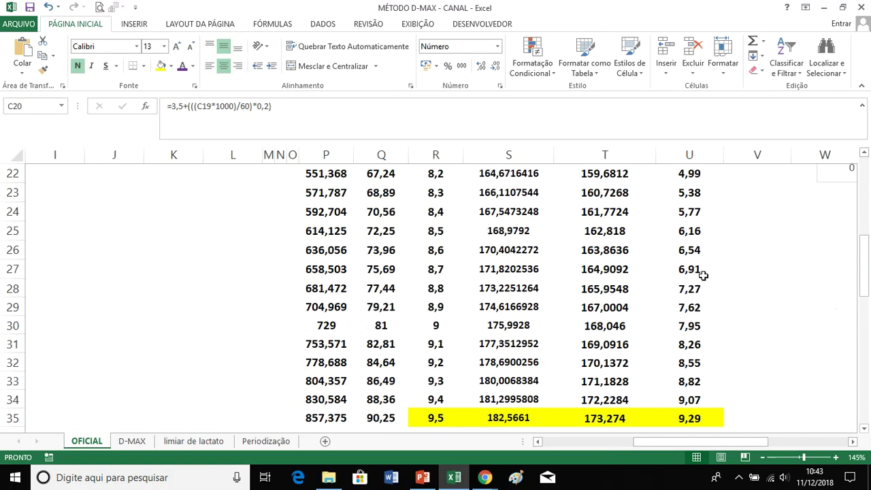
scroll(703, 277, down, 1)
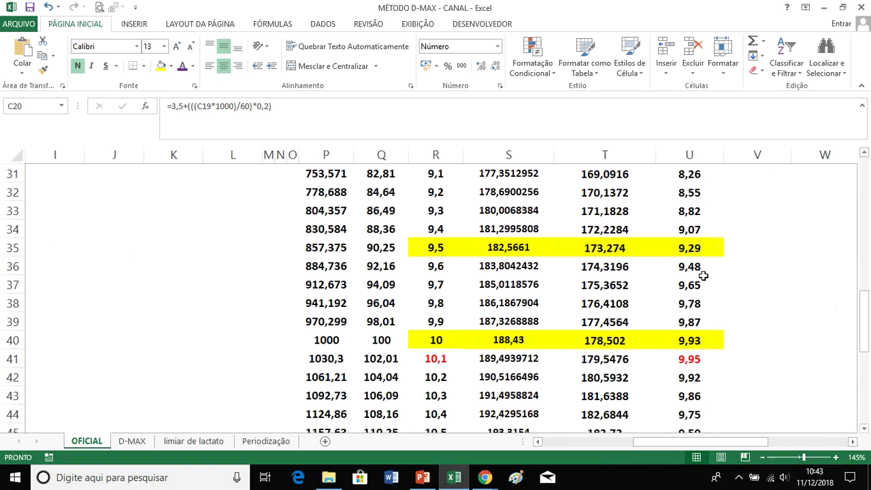
click(511, 340)
click(611, 339)
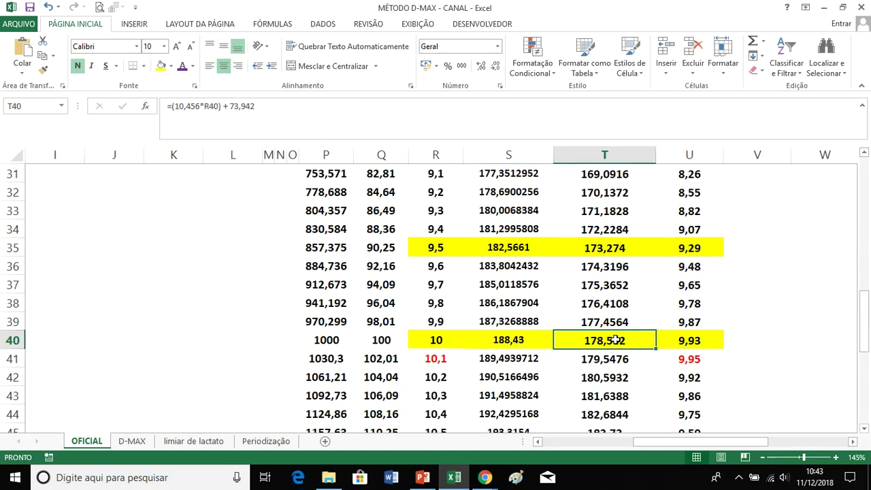
click(693, 342)
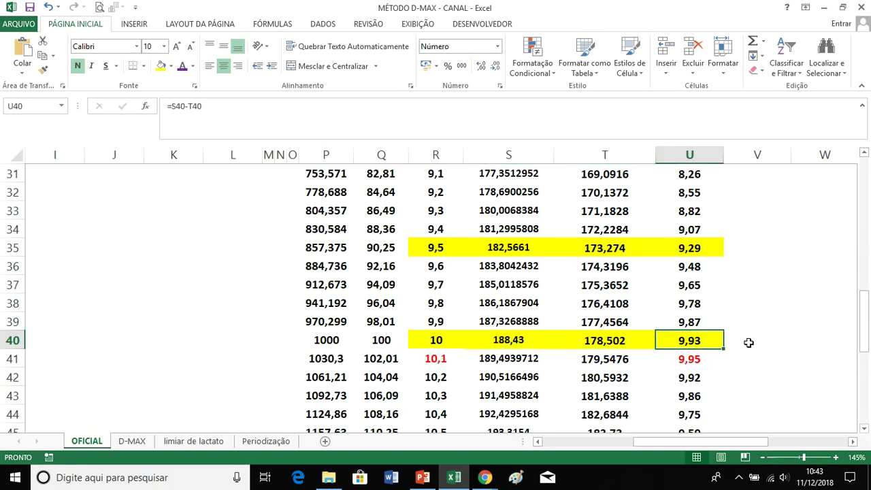
click(694, 359)
Step: Draw a straight line about 3,78 cm tall on the chart, from the dotted curve down to the velocity axis between 10,5 and 11 km/h
scroll(734, 380, up, 4)
scroll(734, 379, up, 5)
drag(712, 443, 663, 441)
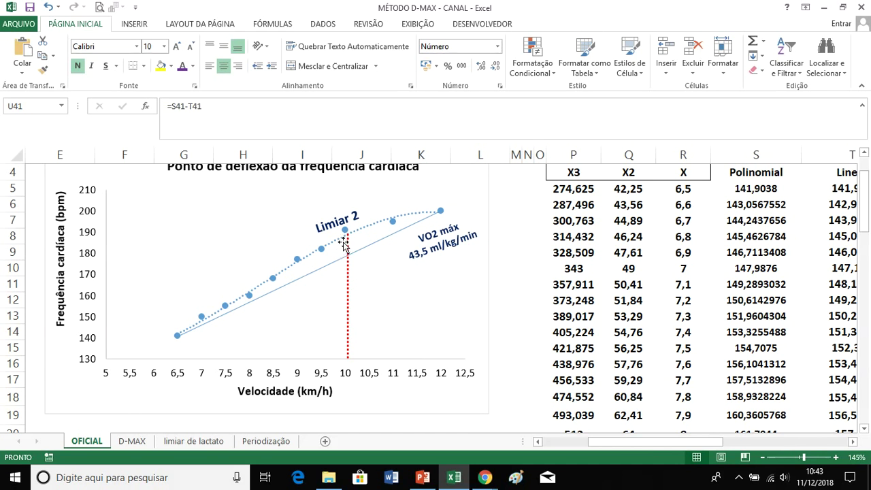
click(347, 244)
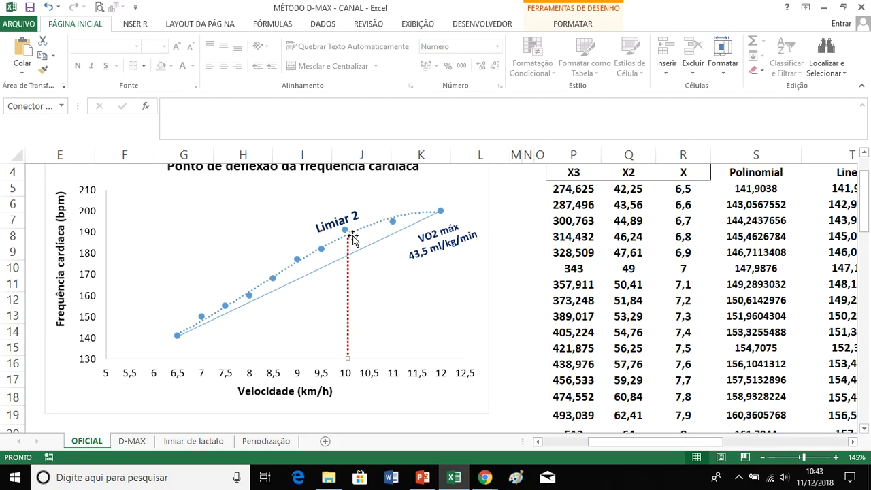
click(140, 27)
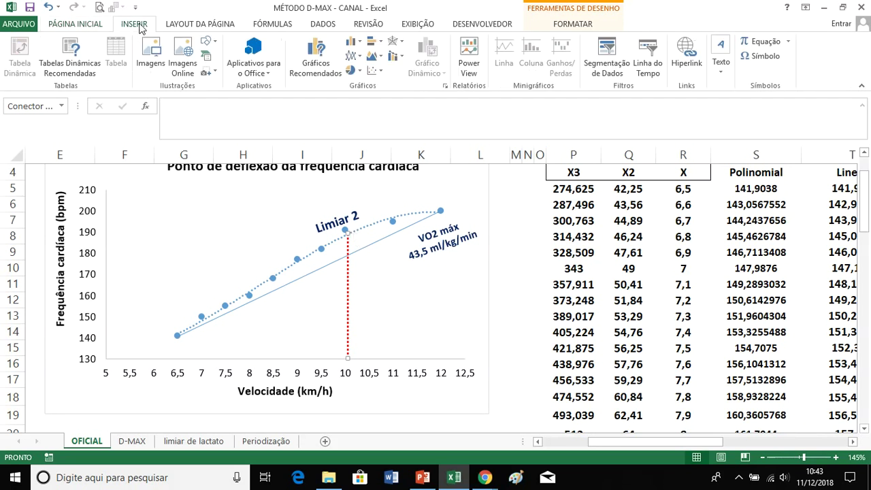
click(215, 41)
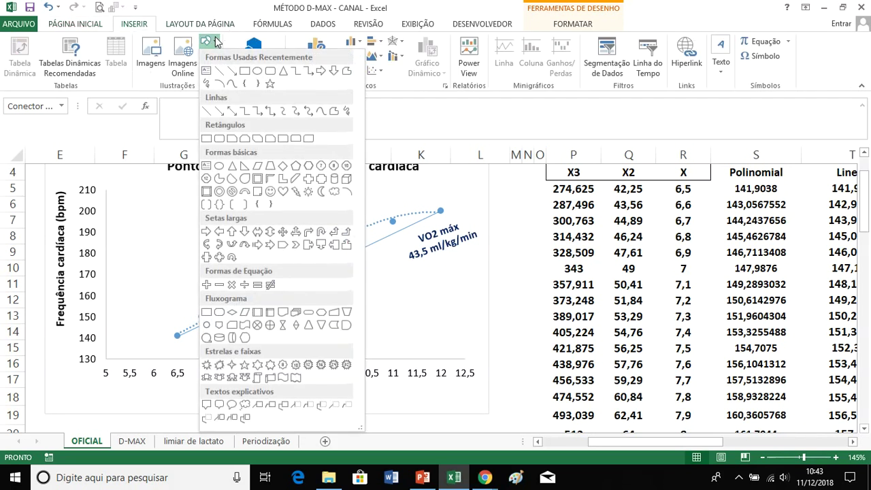
click(218, 71)
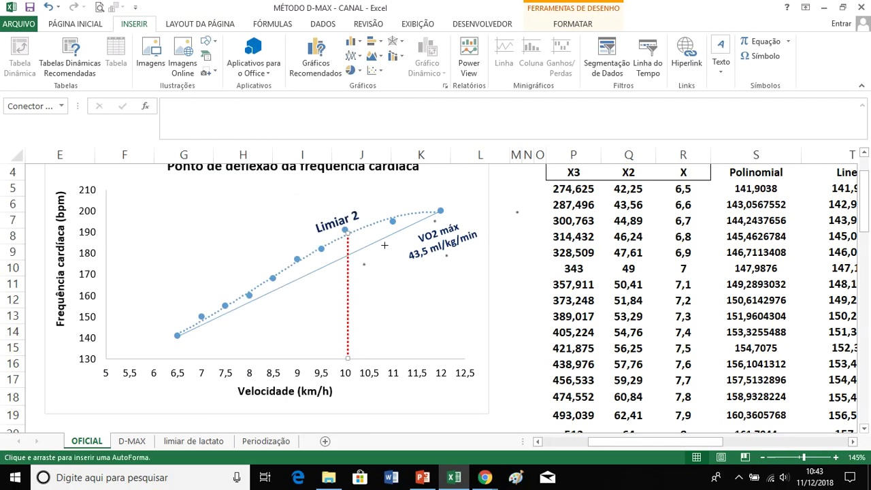
drag(379, 222, 385, 356)
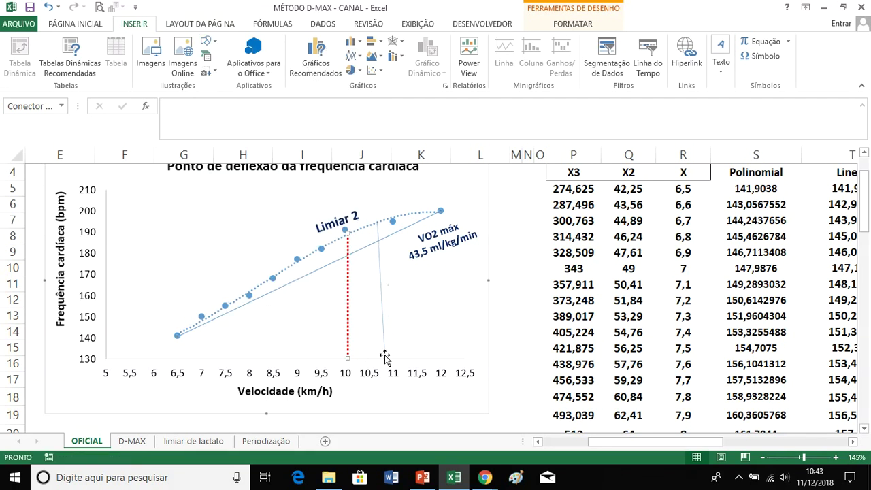
Step: Format the newly drawn line as a 1,5 pt dashed line, and delete it from the chart
right_click(386, 353)
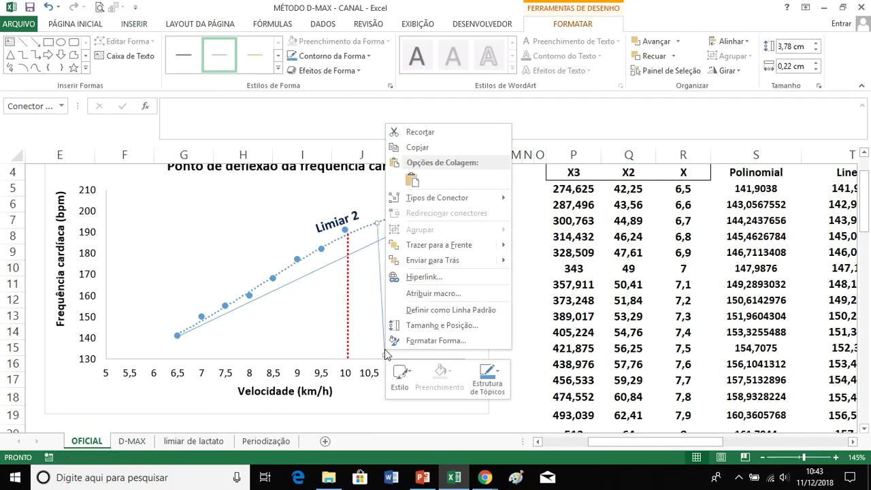
click(415, 340)
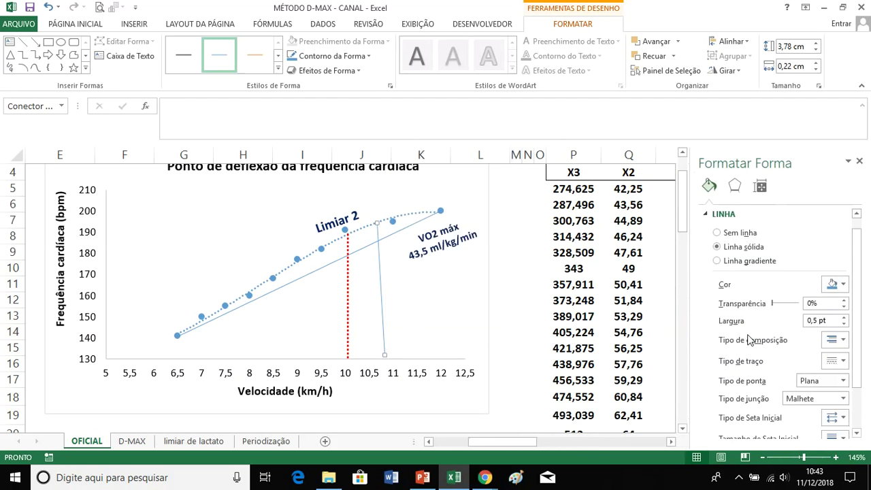
click(844, 318)
click(844, 318)
click(844, 317)
click(844, 317)
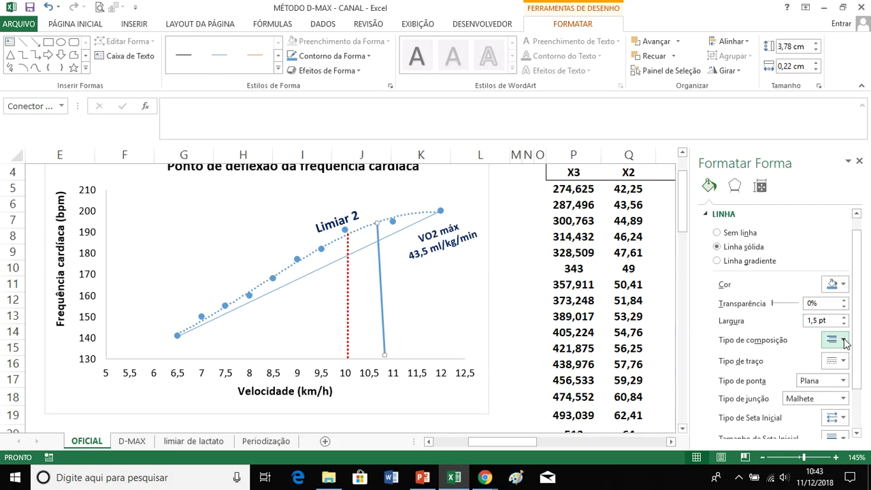
click(843, 361)
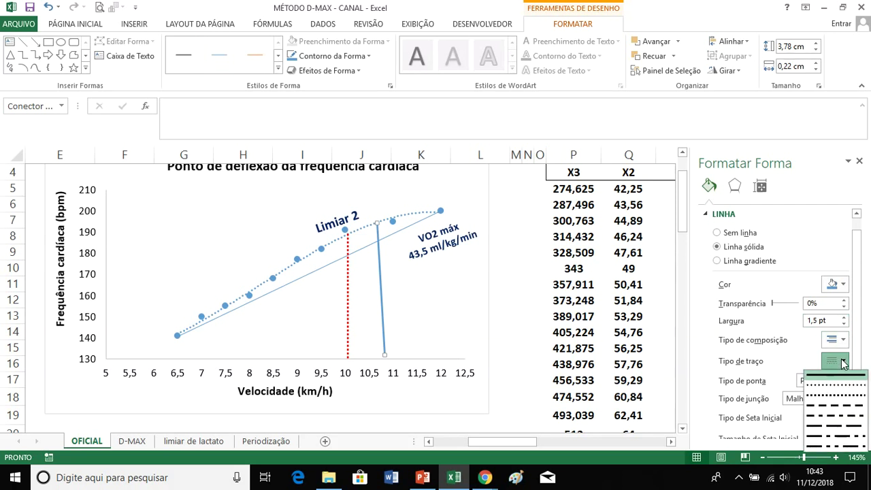
click(832, 407)
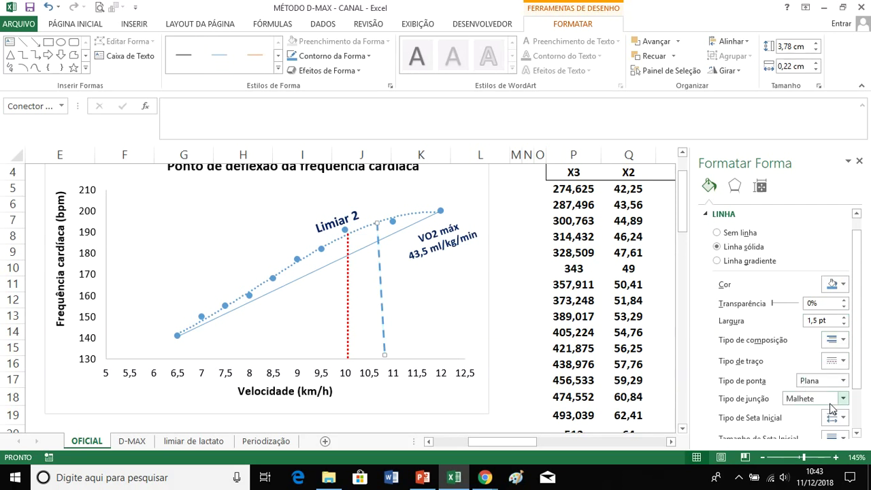
click(400, 297)
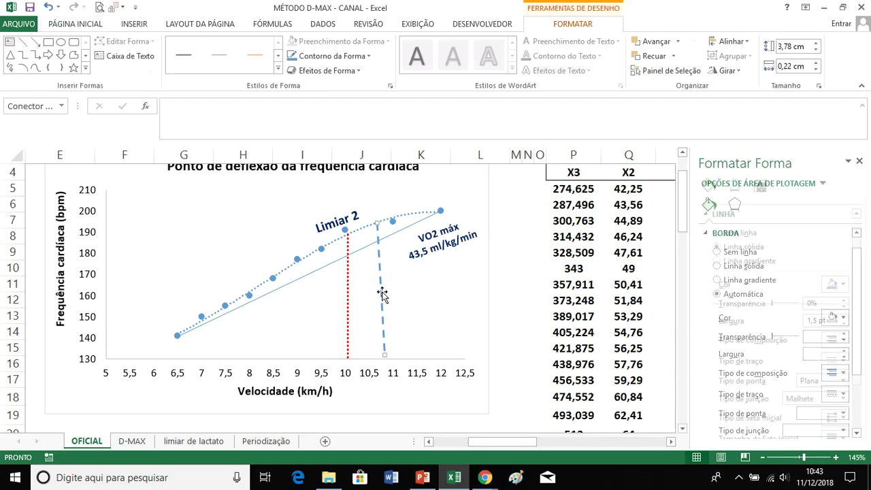
key(Delete)
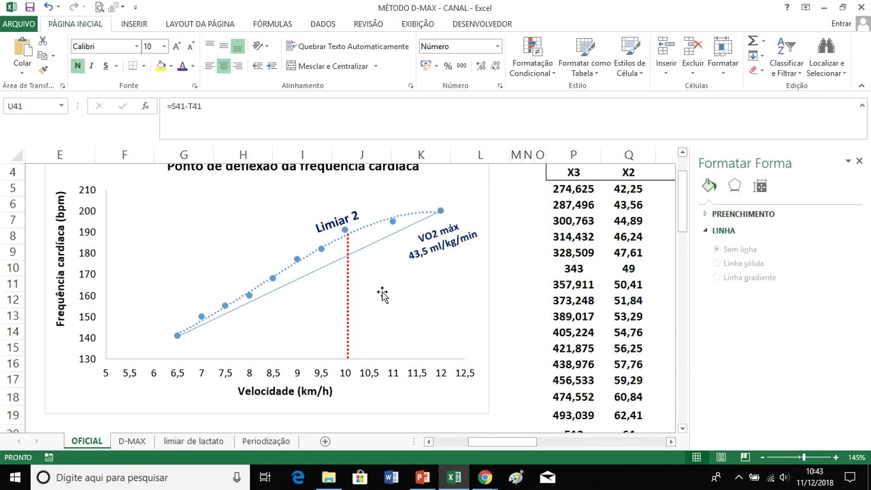
Step: Set the font colour of the VO2 máx label on the chart to the darkest green theme colour and close the shape formatting options
scroll(500, 262, up, 1)
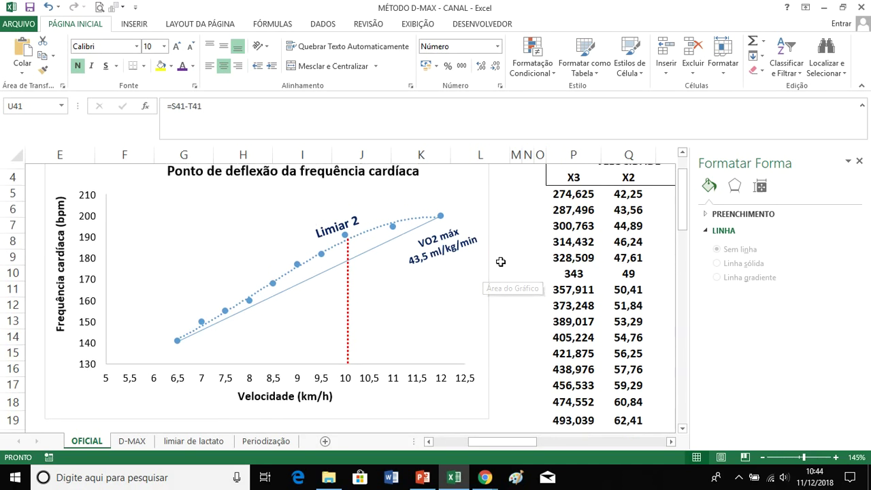
click(400, 293)
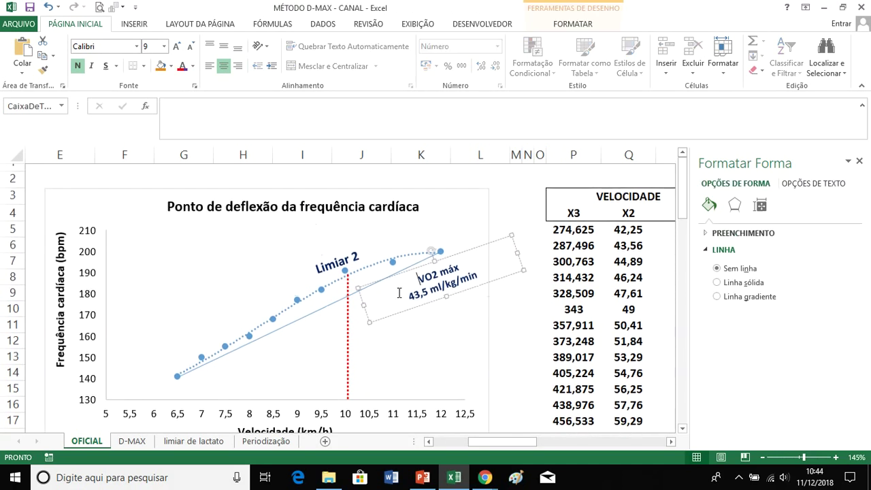
click(432, 264)
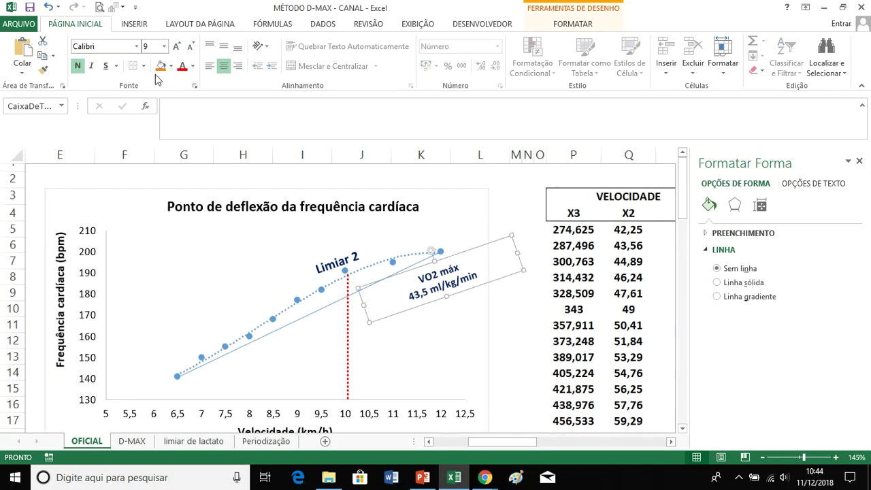
click(194, 67)
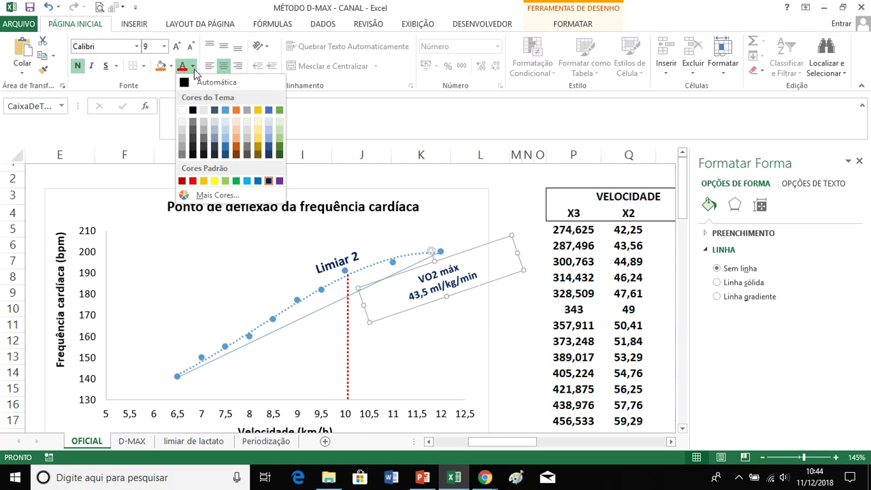
click(279, 153)
click(509, 298)
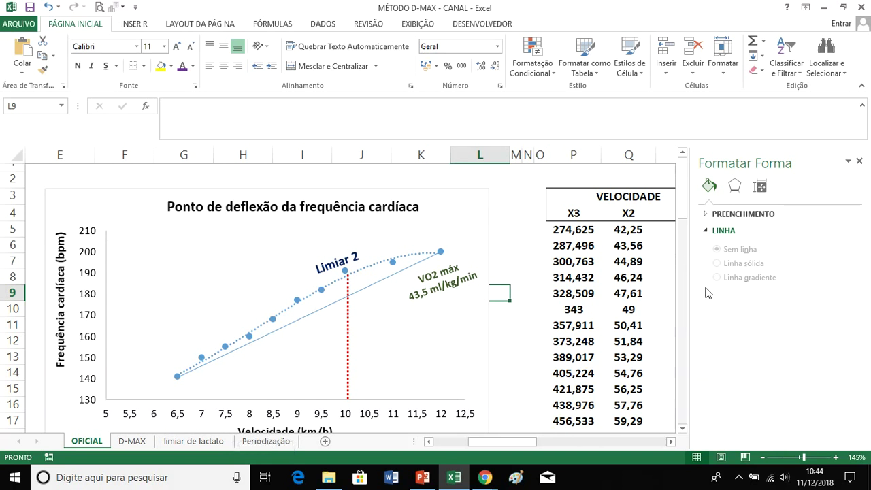
click(860, 161)
click(484, 351)
click(526, 346)
scroll(525, 346, down, 1)
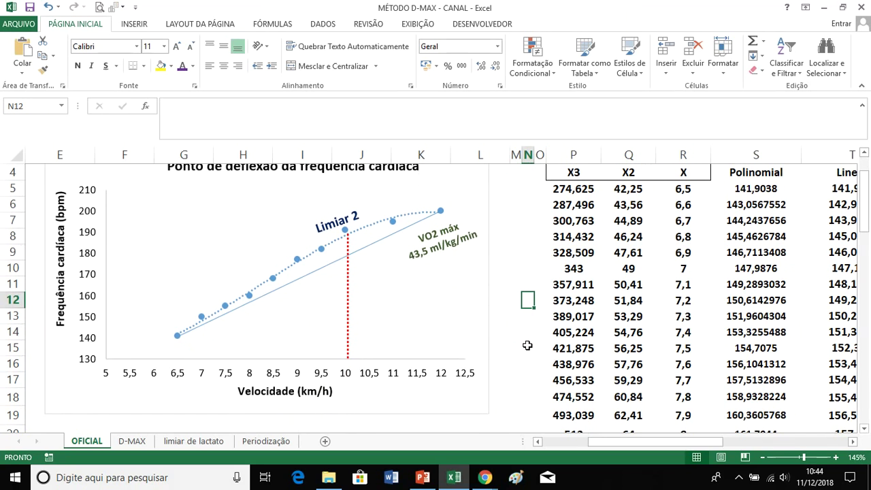
scroll(528, 346, up, 1)
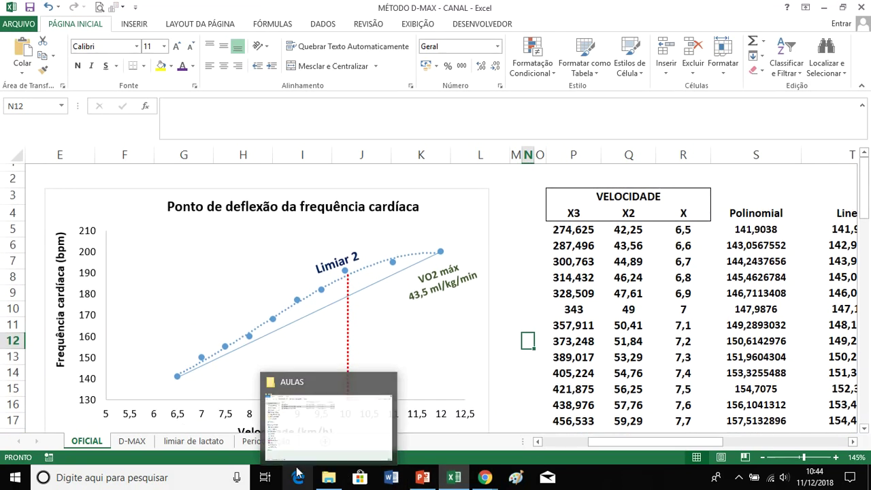
click(194, 442)
click(97, 432)
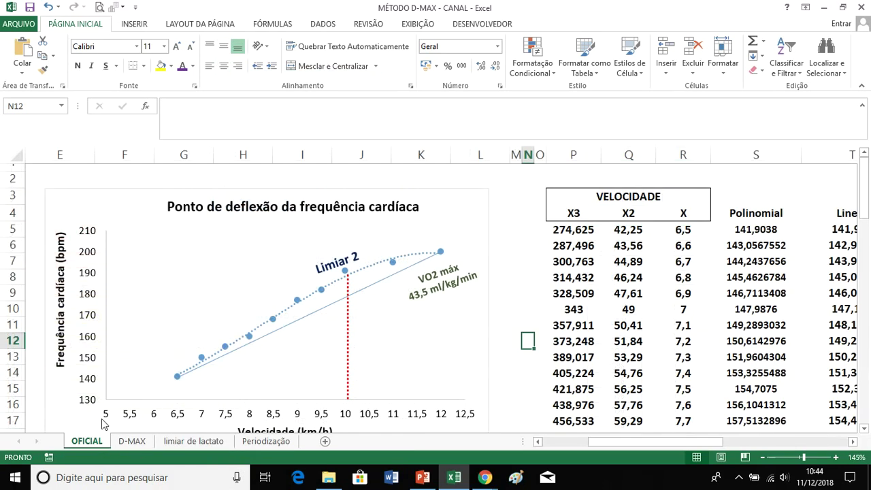
click(585, 441)
Step: Examine the training zones and the Limiar/Velocidade table on the limiar de lactato sheet, plus the weekly training plan on the Periodização sheet
click(194, 441)
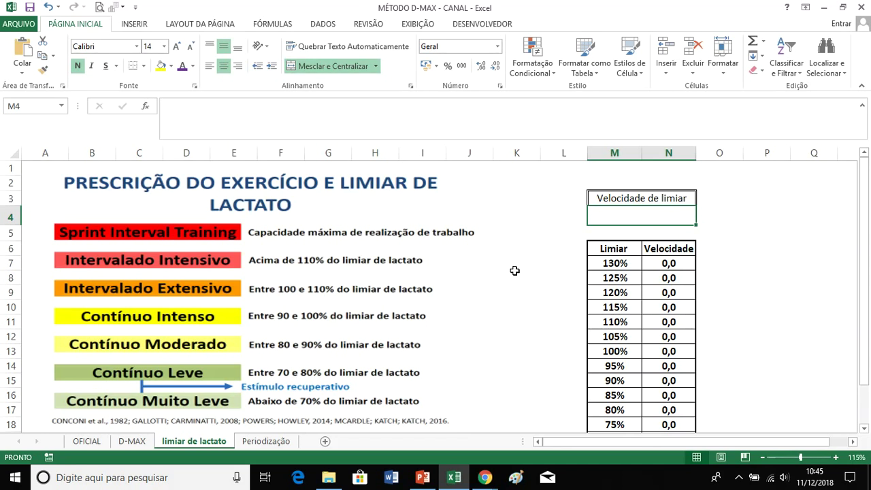
click(194, 279)
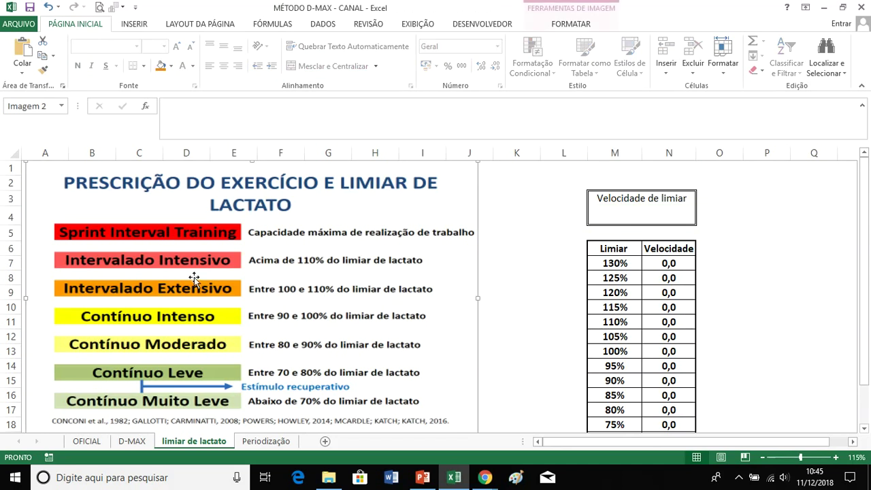
click(568, 263)
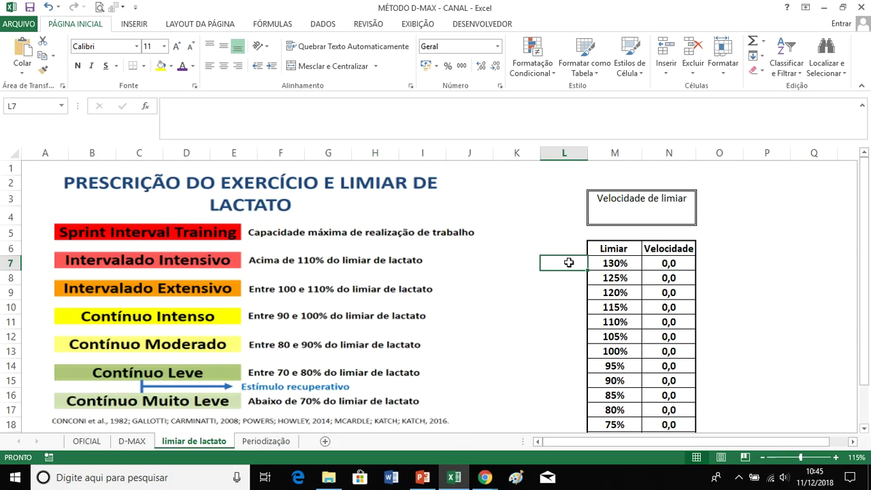
drag(621, 248, 671, 420)
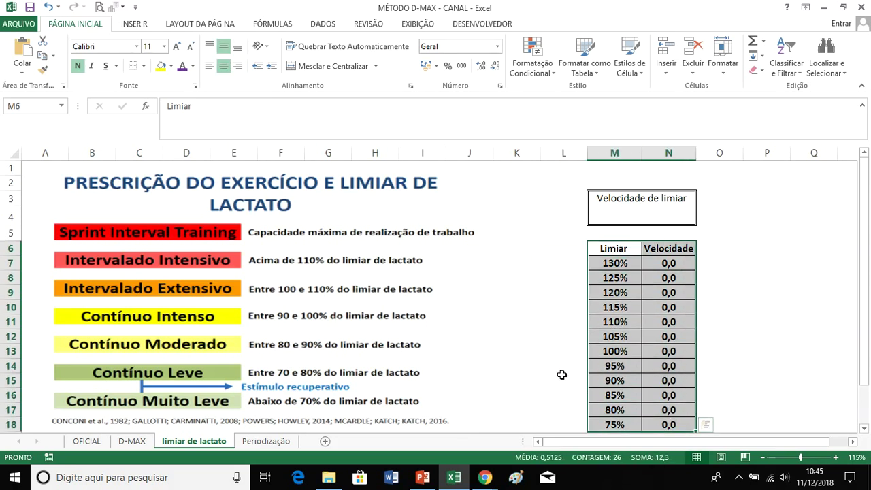
click(536, 347)
click(266, 441)
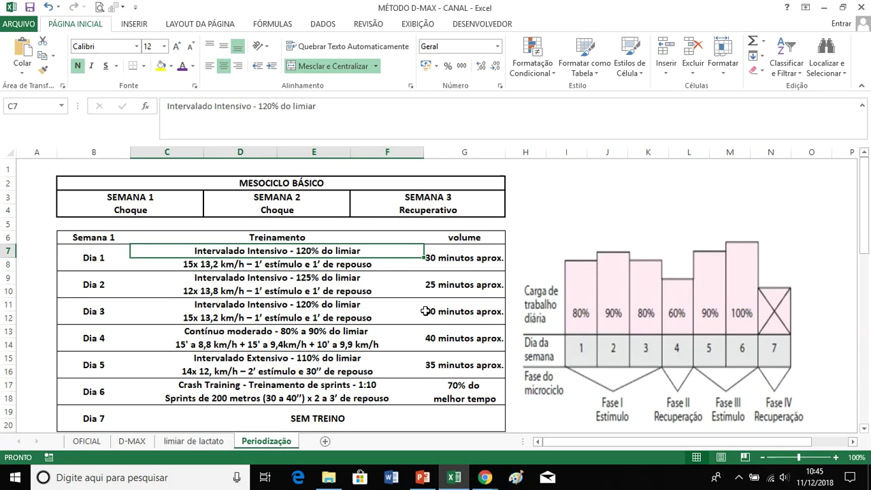
click(197, 441)
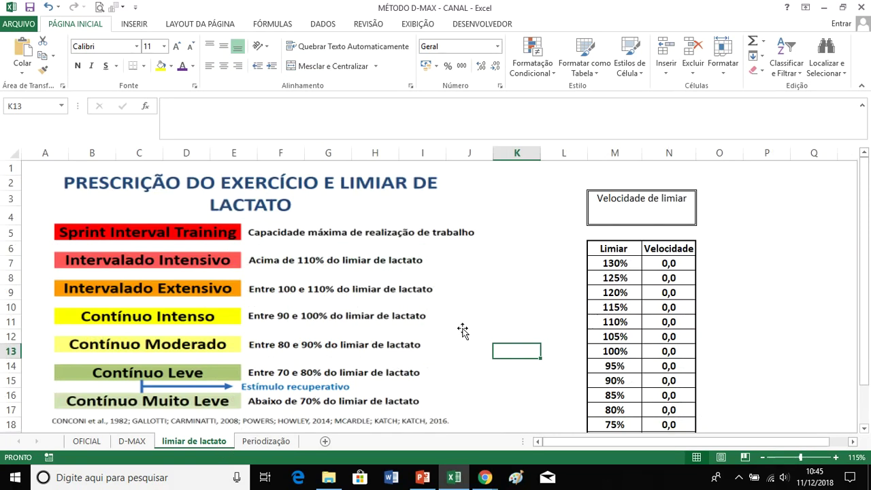